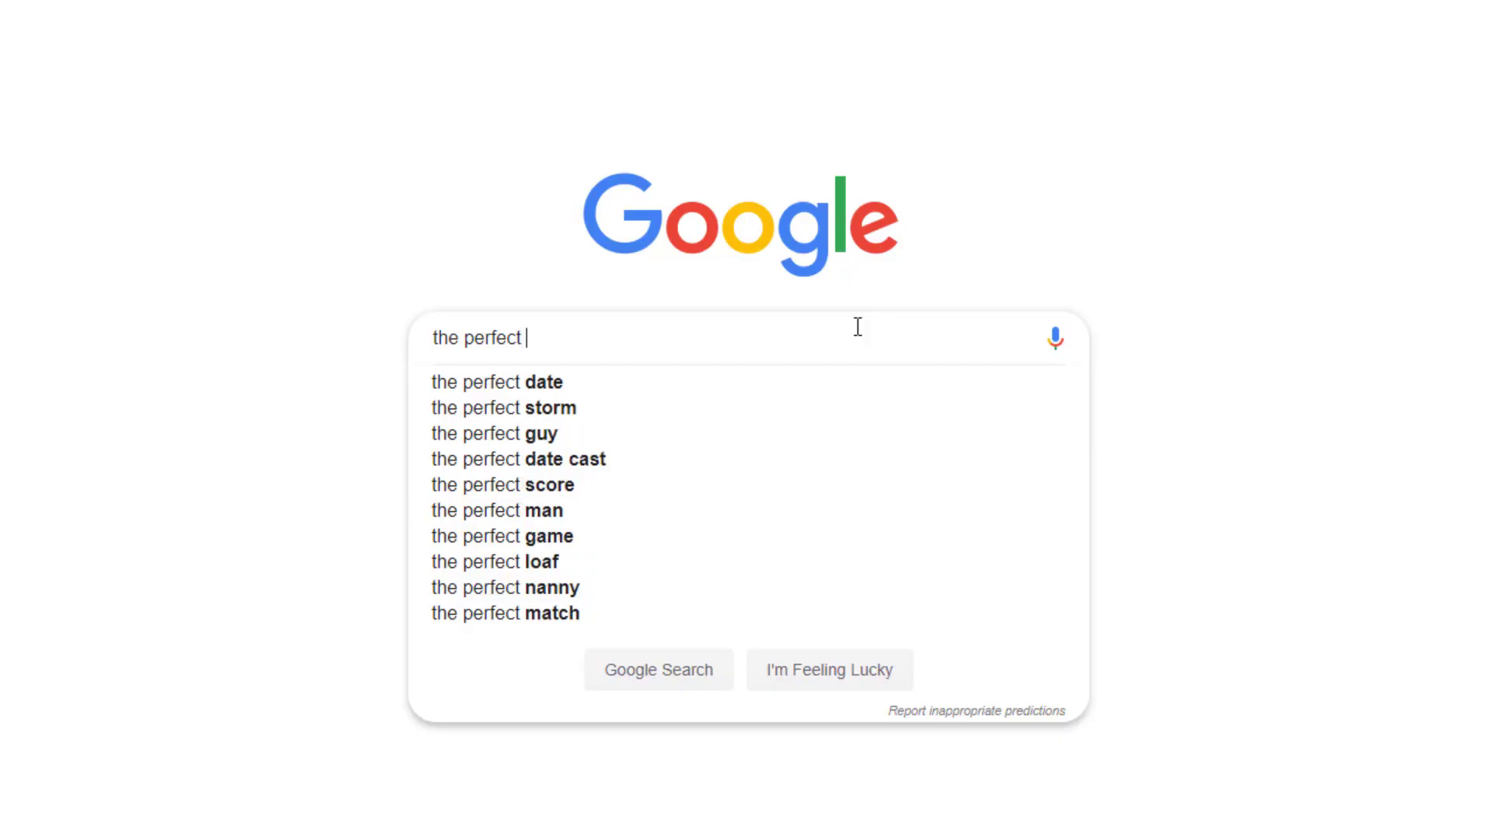
Type 'article to answer my big question please' into the Google search box.
{"action": "type", "text": "article to ans"}
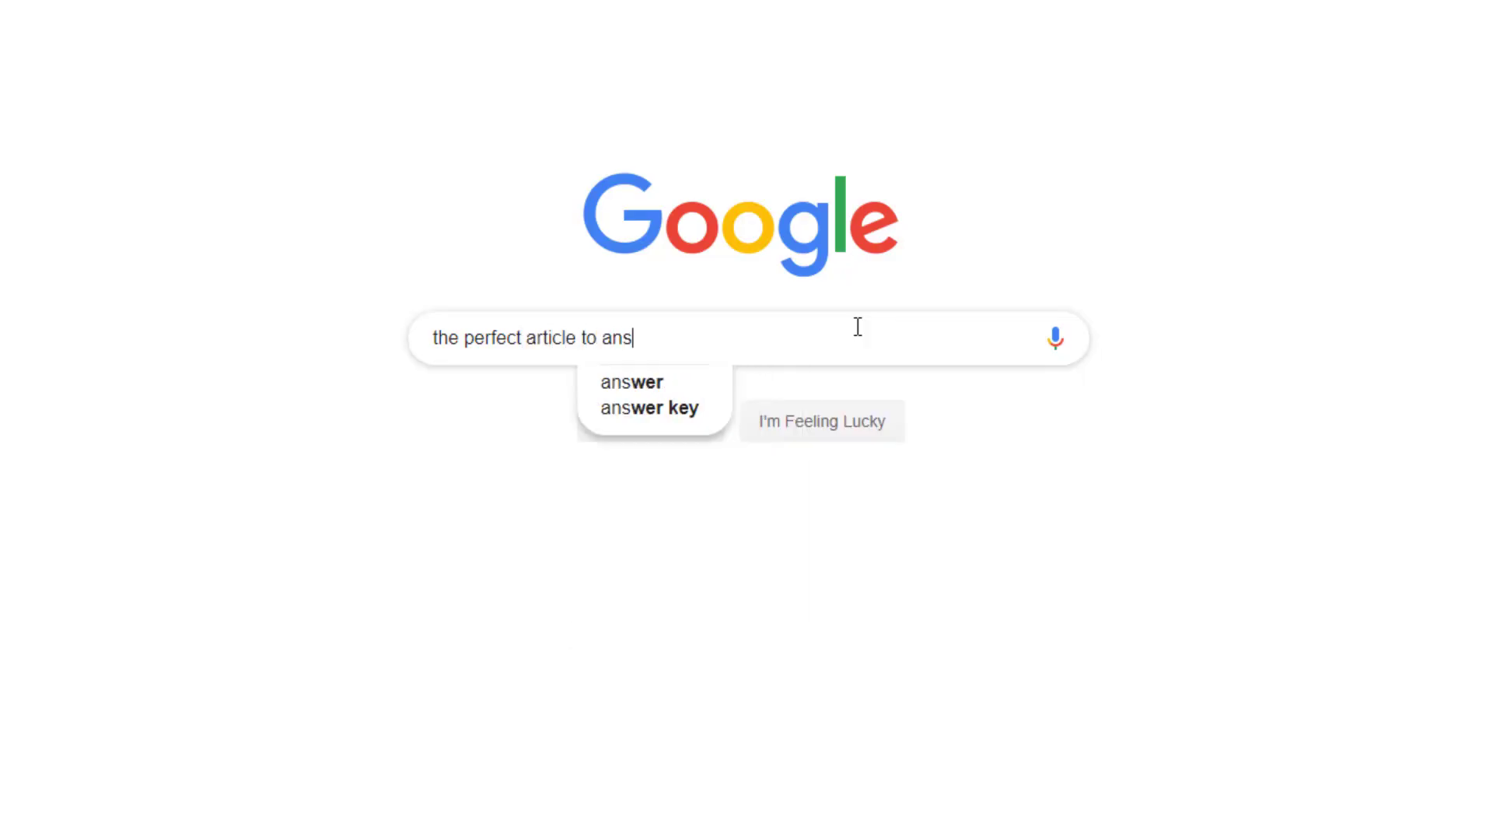
{"action": "type", "text": "wer my big ques"}
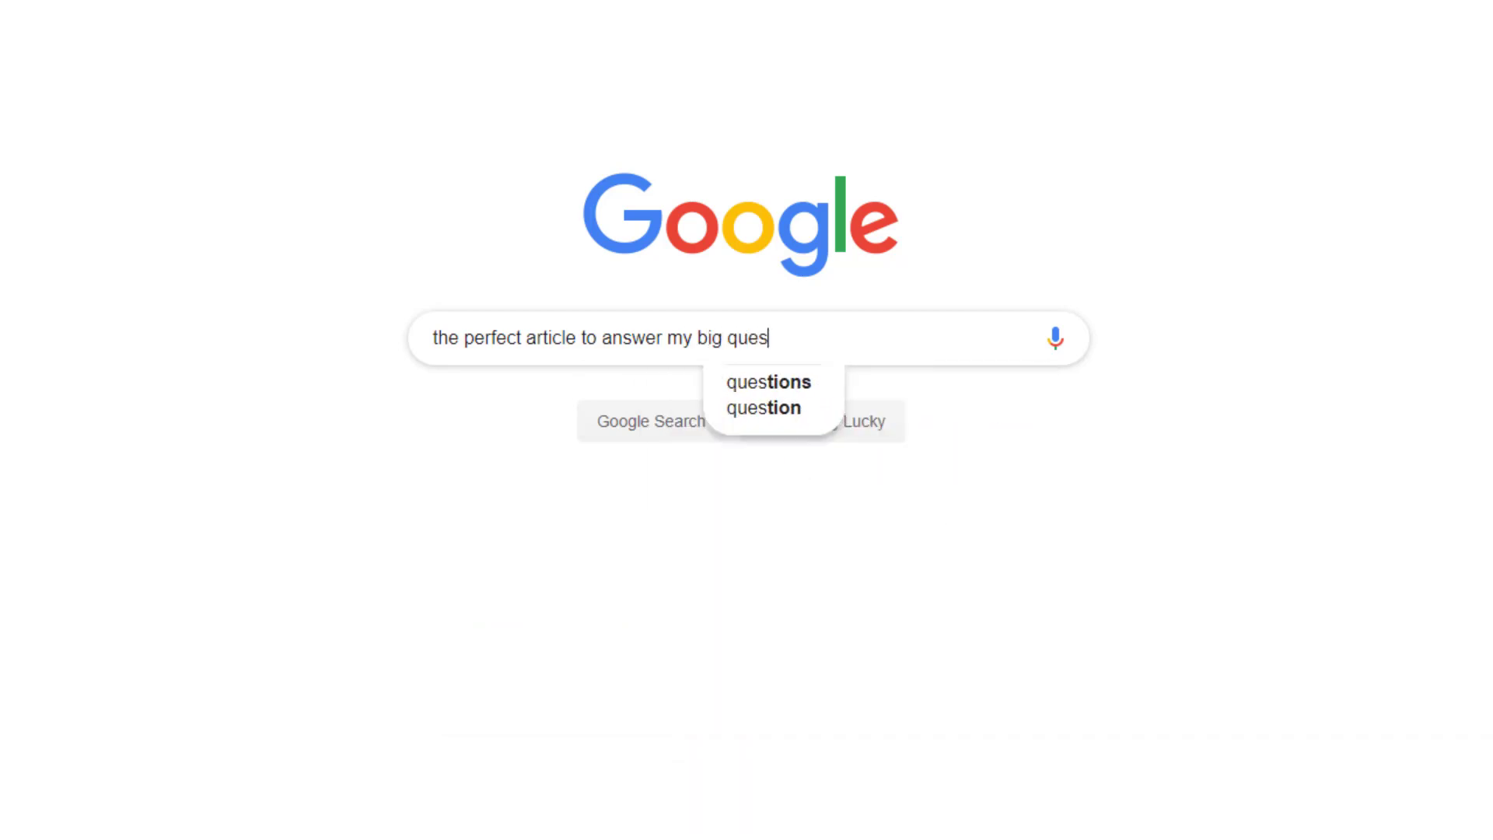
{"action": "type", "text": "tion please"}
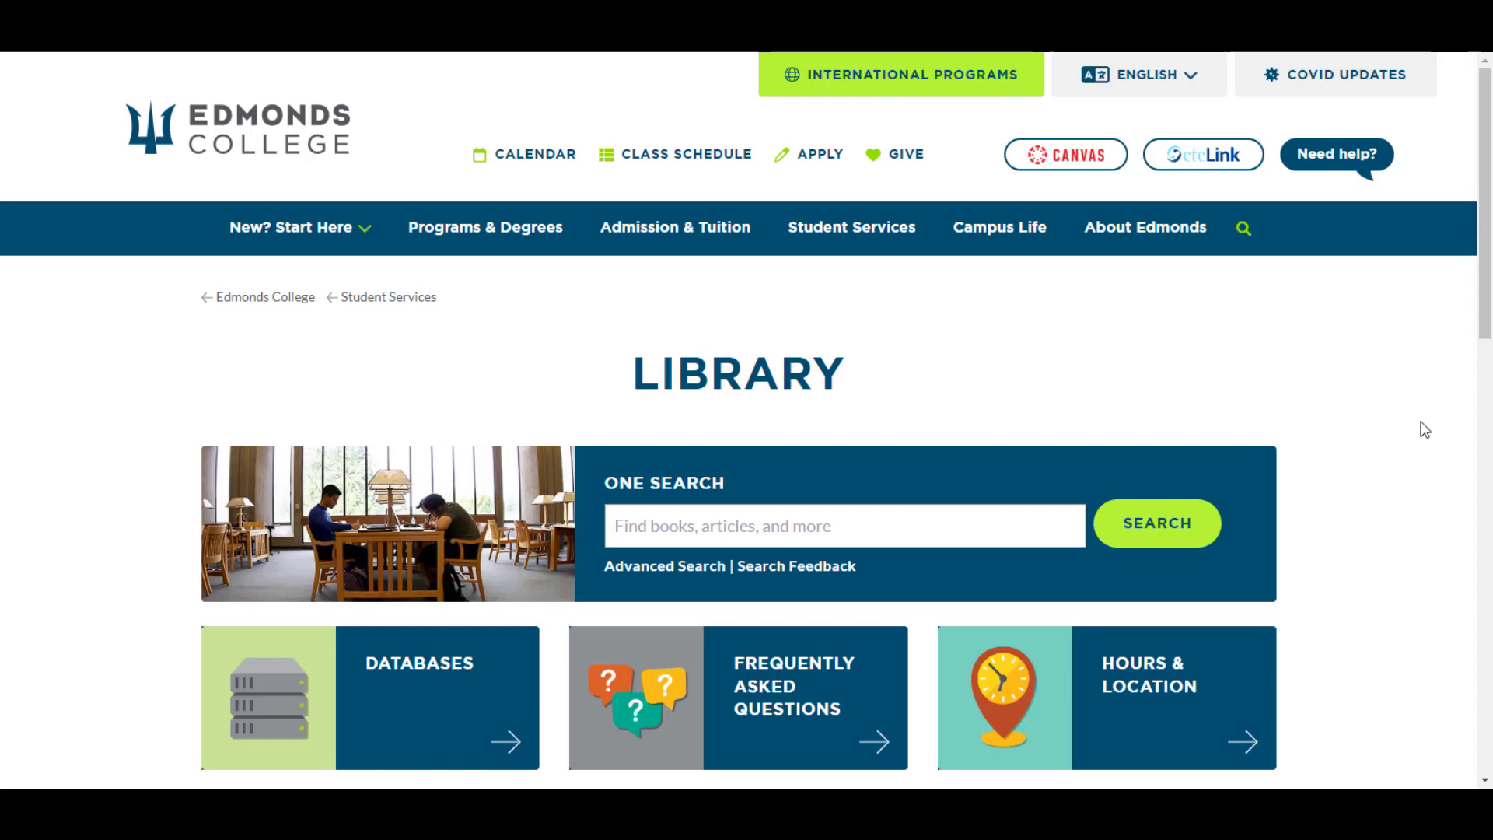
Open the A-Z Databases list and browse the All Subjects filter without changing it.
{"action": "left_click", "coordinate": [502, 687]}
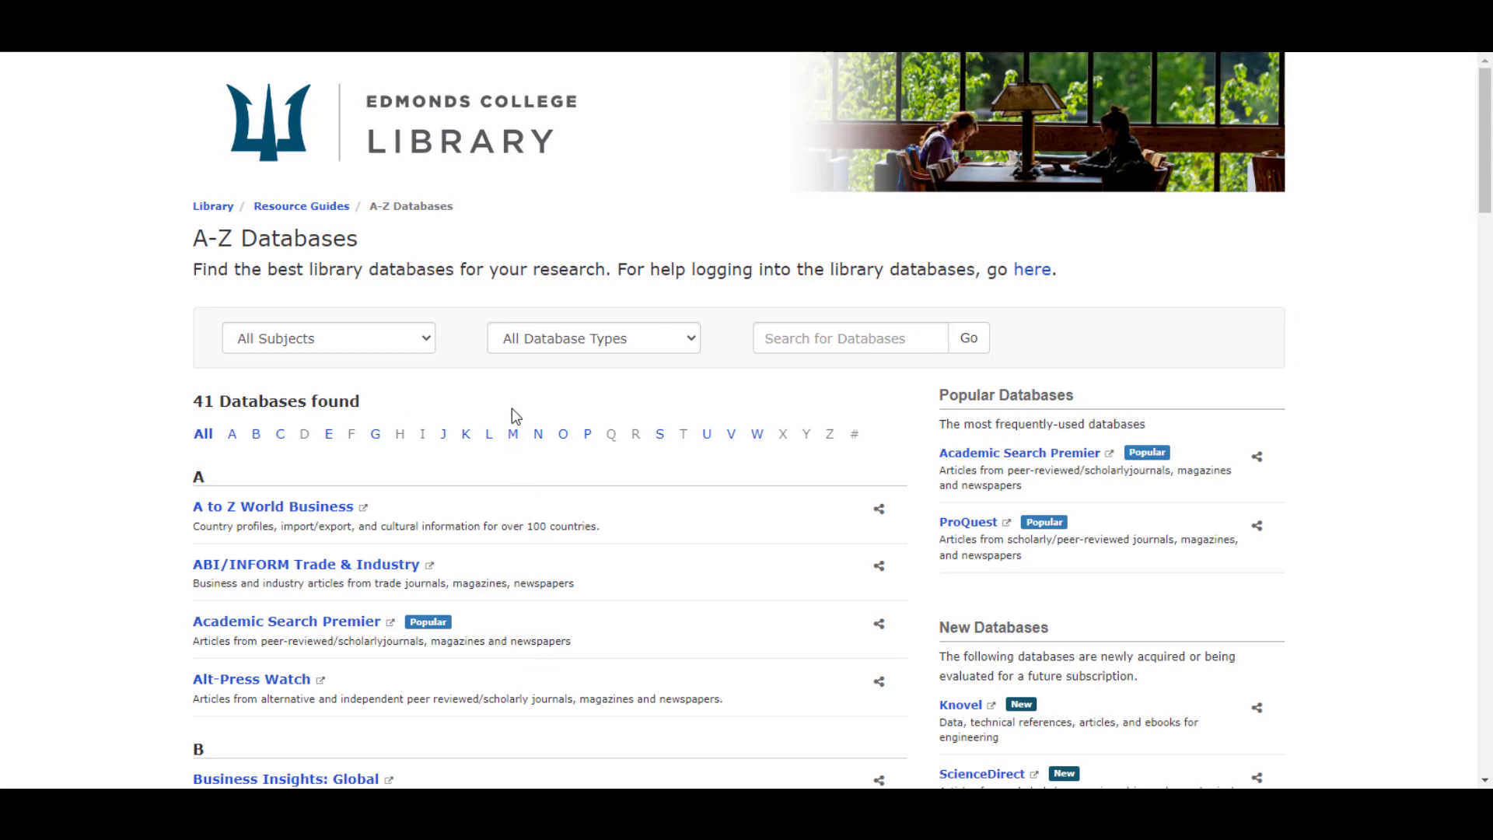
{"action": "left_click", "coordinate": [427, 338]}
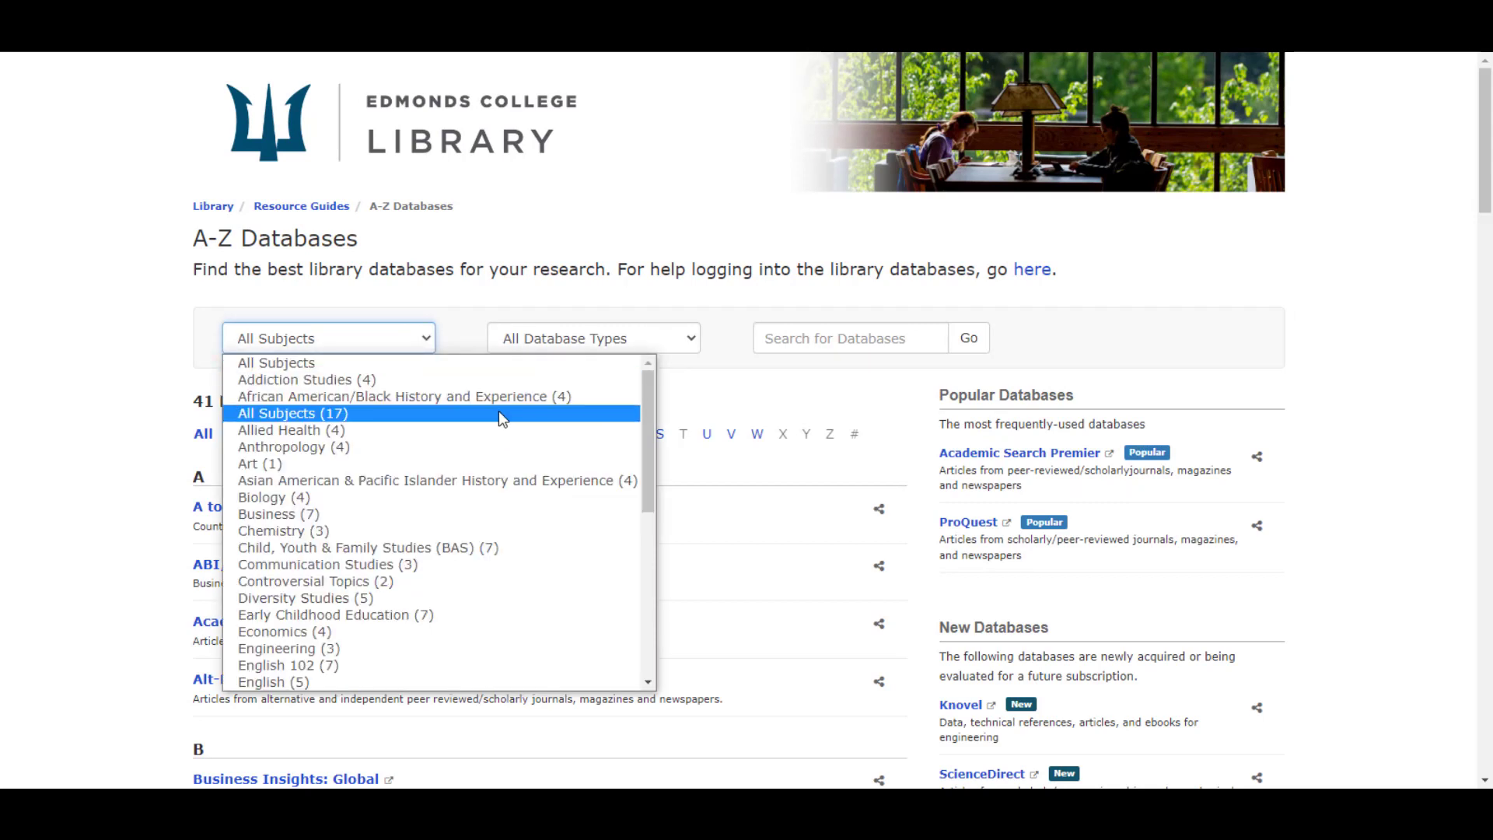
{"action": "scroll", "coordinate": [502, 416], "scroll_direction": "down", "scroll_amount": 7}
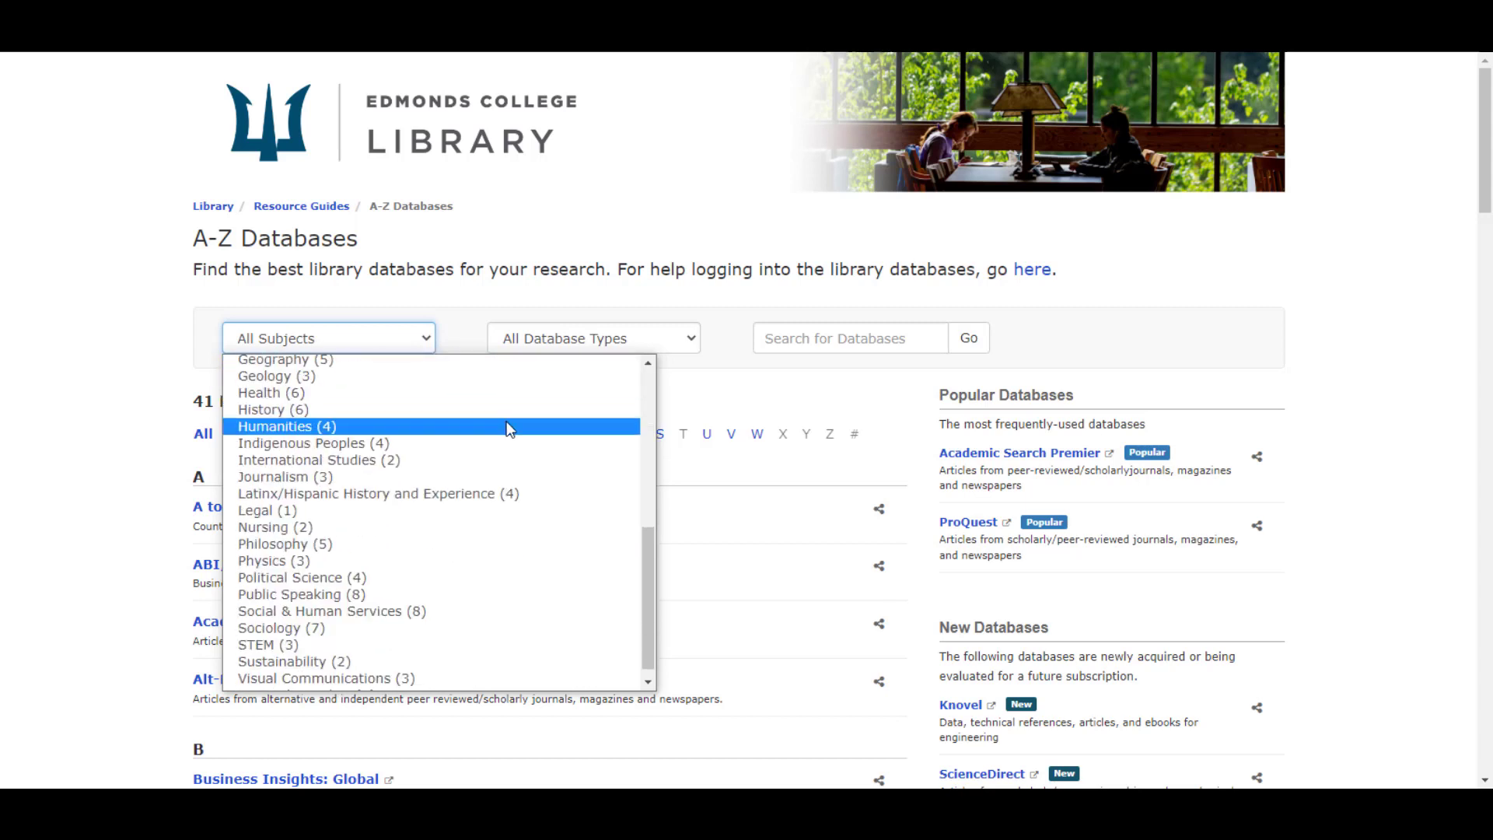
{"action": "scroll", "coordinate": [511, 443], "scroll_direction": "down", "scroll_amount": 1}
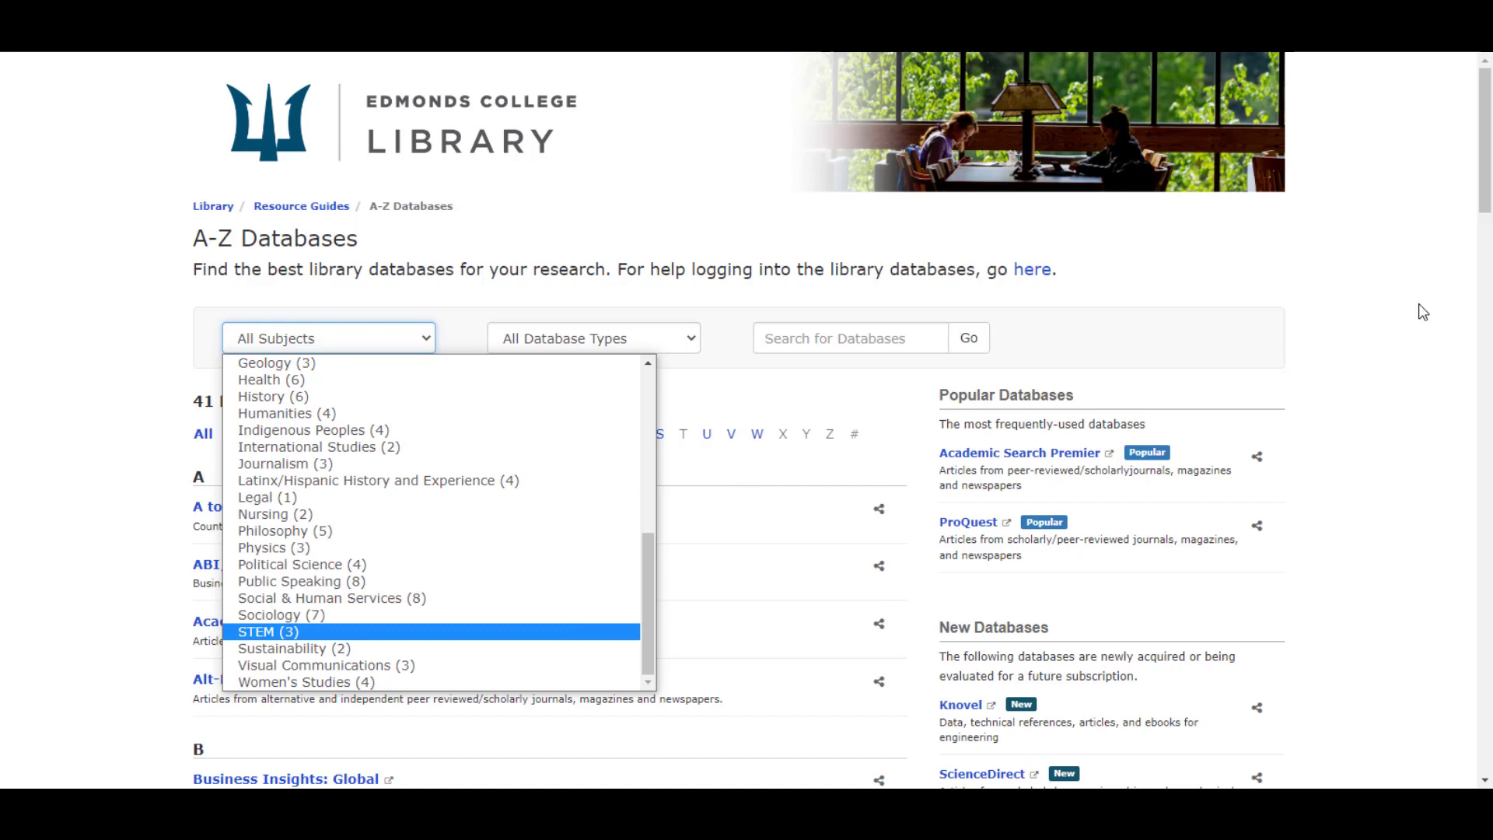
{"action": "left_click", "coordinate": [1408, 344]}
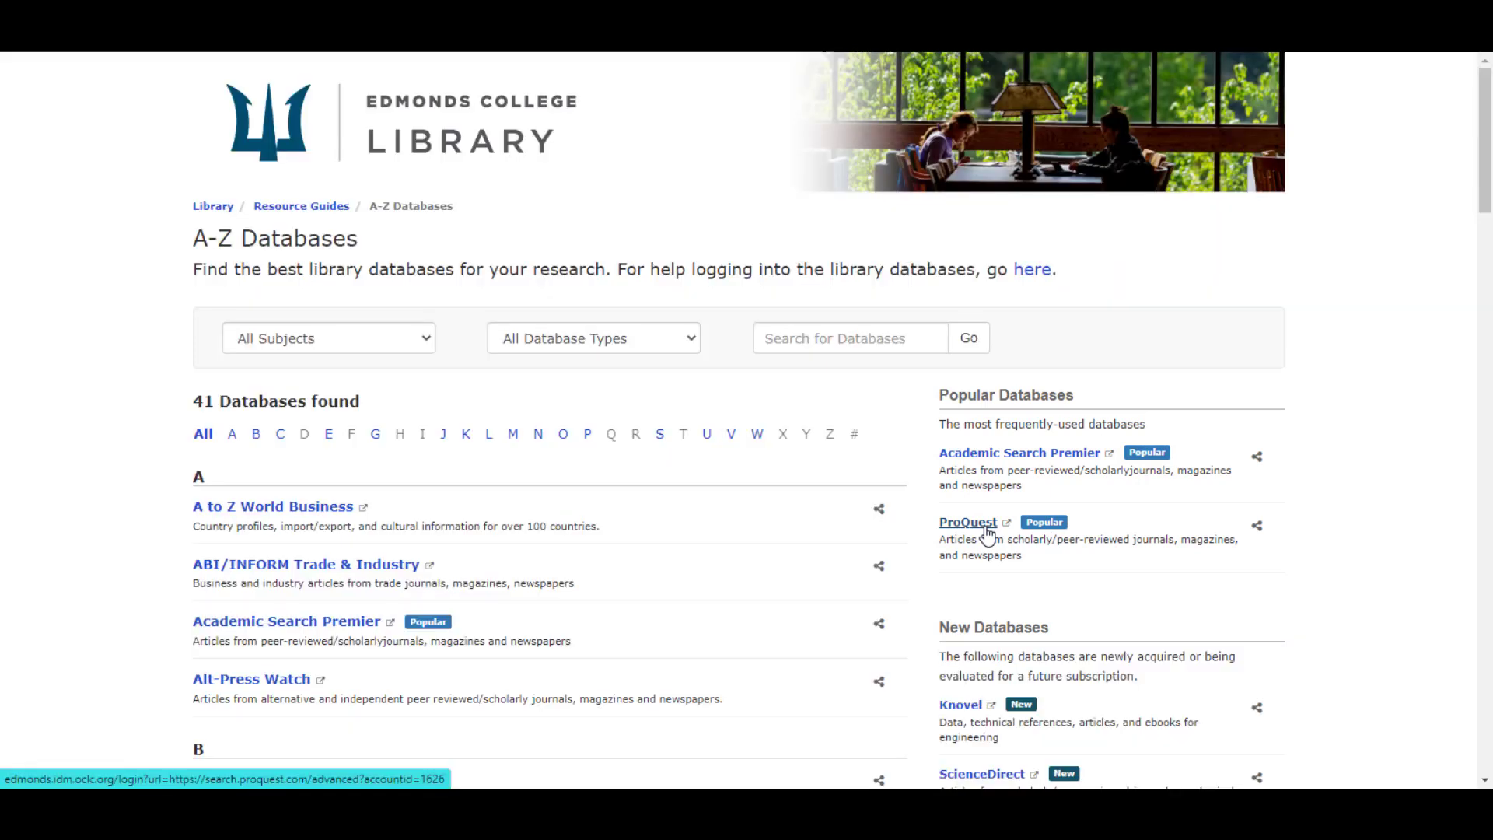
Choose ProQuest and enter the Triton ID and account password at the off-campus login.
{"action": "left_click", "coordinate": [986, 531]}
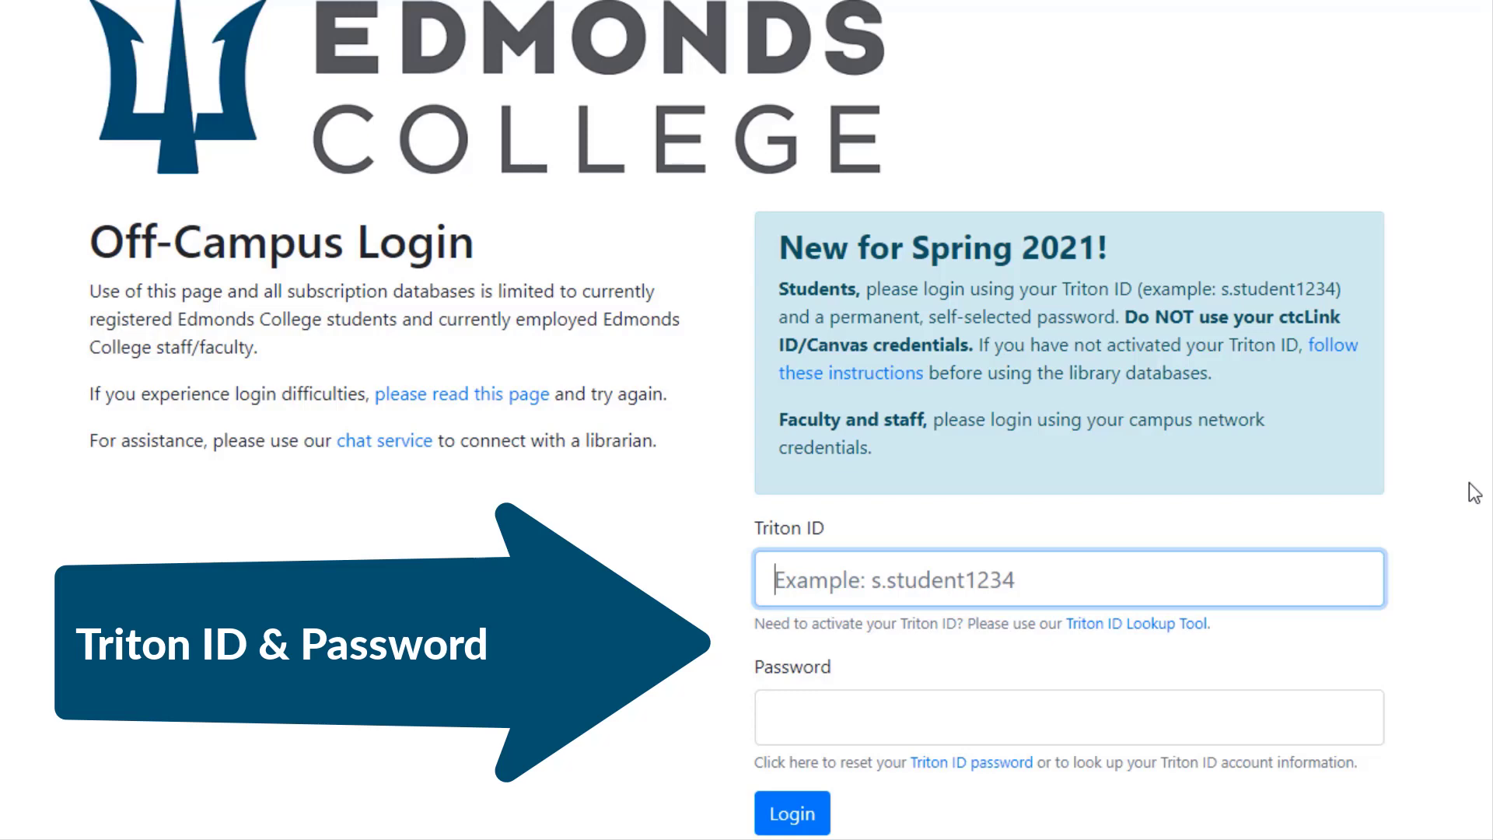
{"action": "type", "text": "s.student1234"}
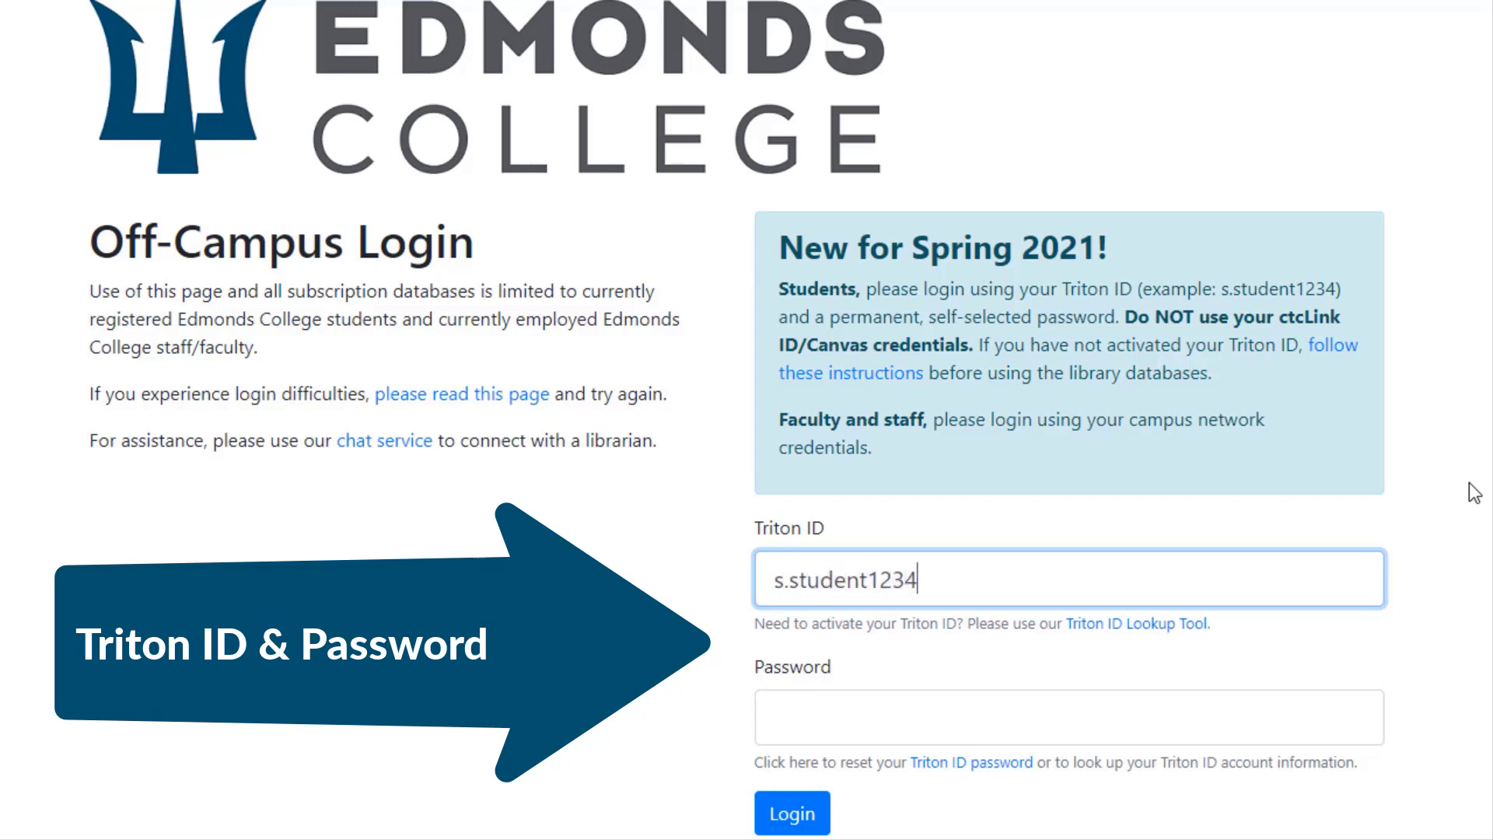
{"action": "key", "text": "Tab"}
{"action": "type", "text": "password"}
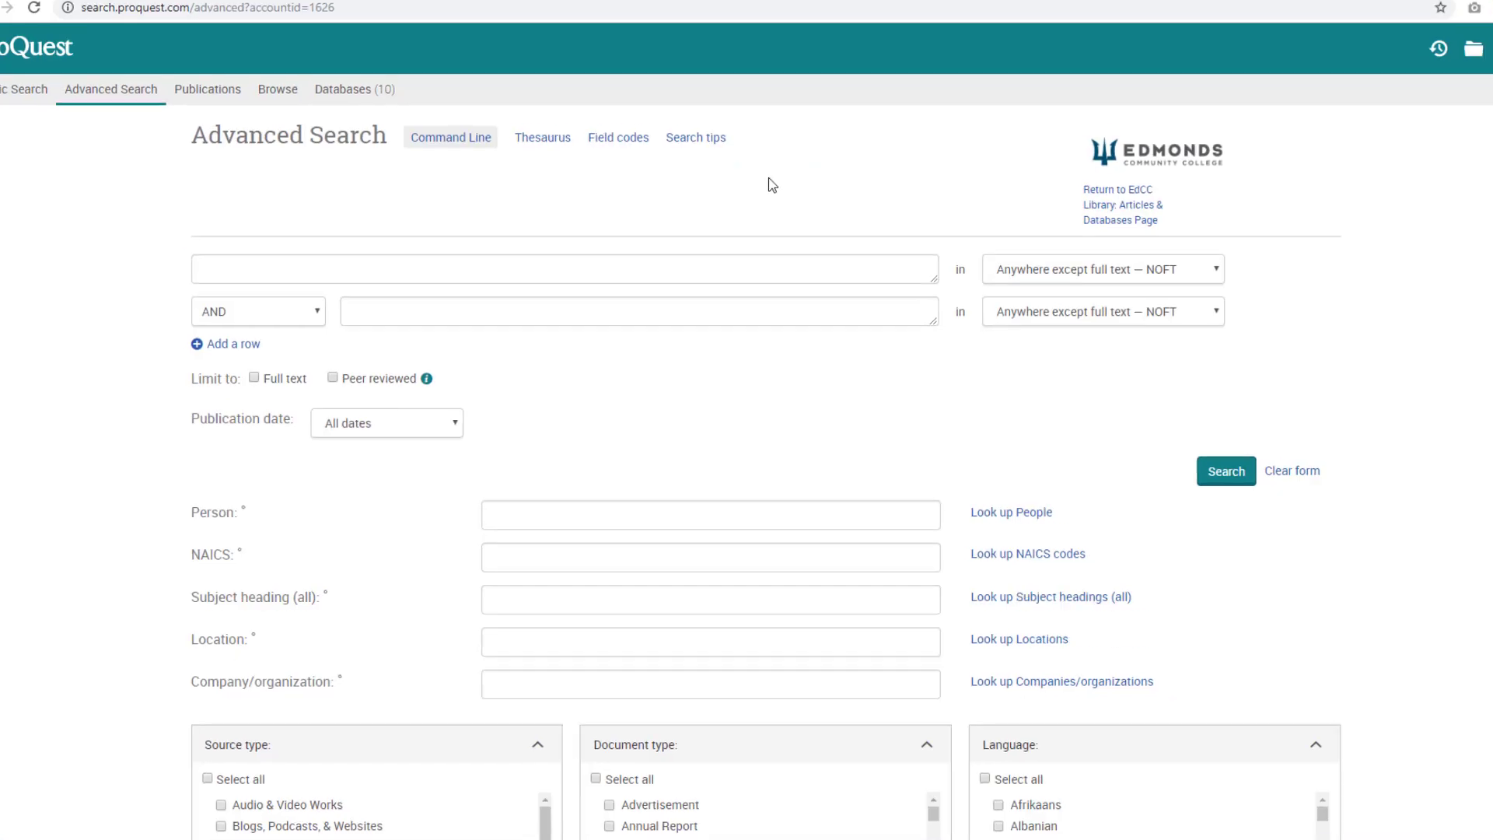
Enter 'salmon ocean acidifcation' in the first Advanced Search box.
{"action": "type", "text": "salmon ocean acidifcation"}
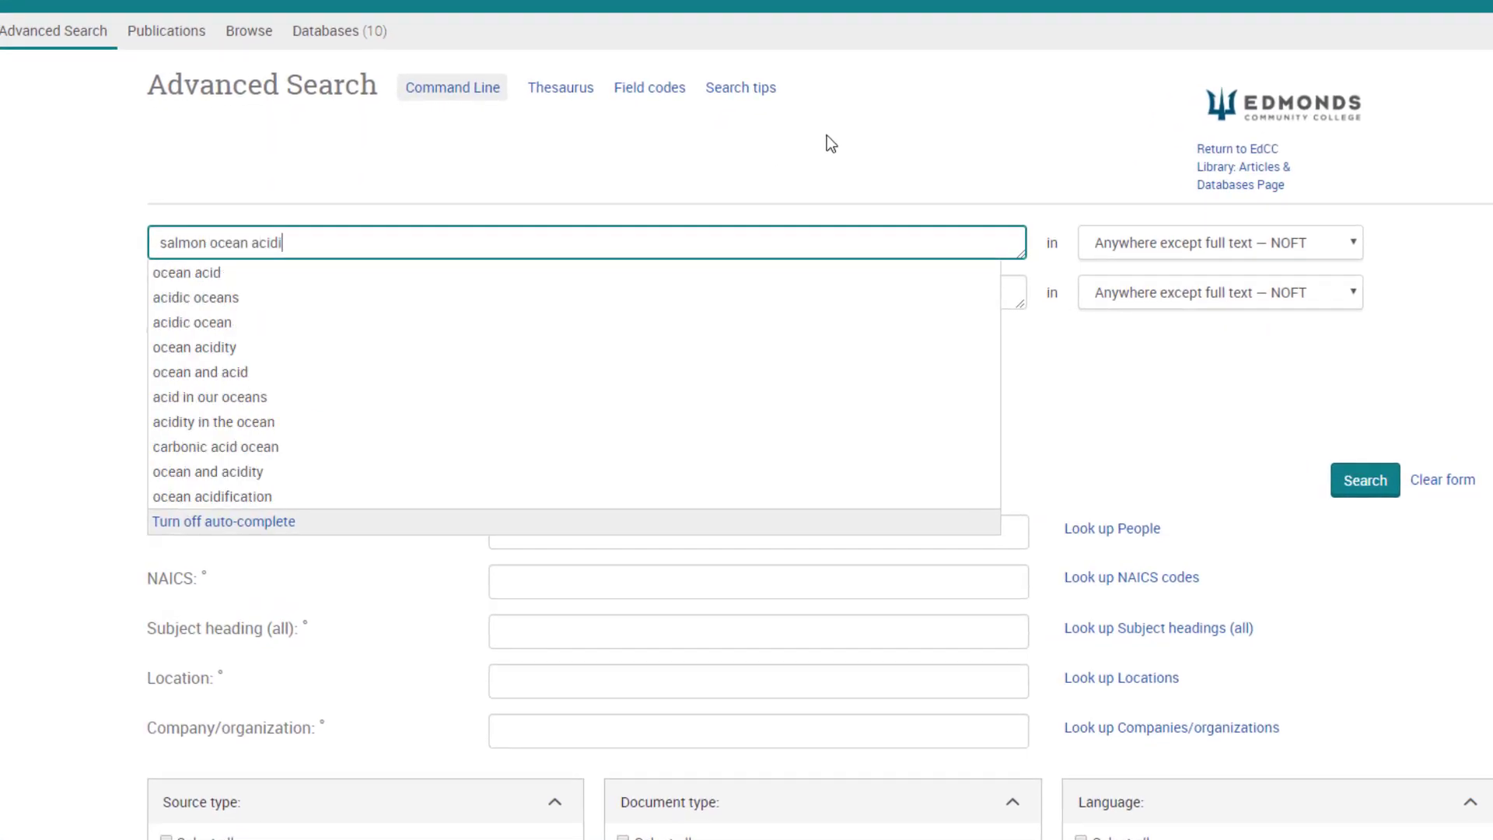
{"action": "key", "text": "Tab"}
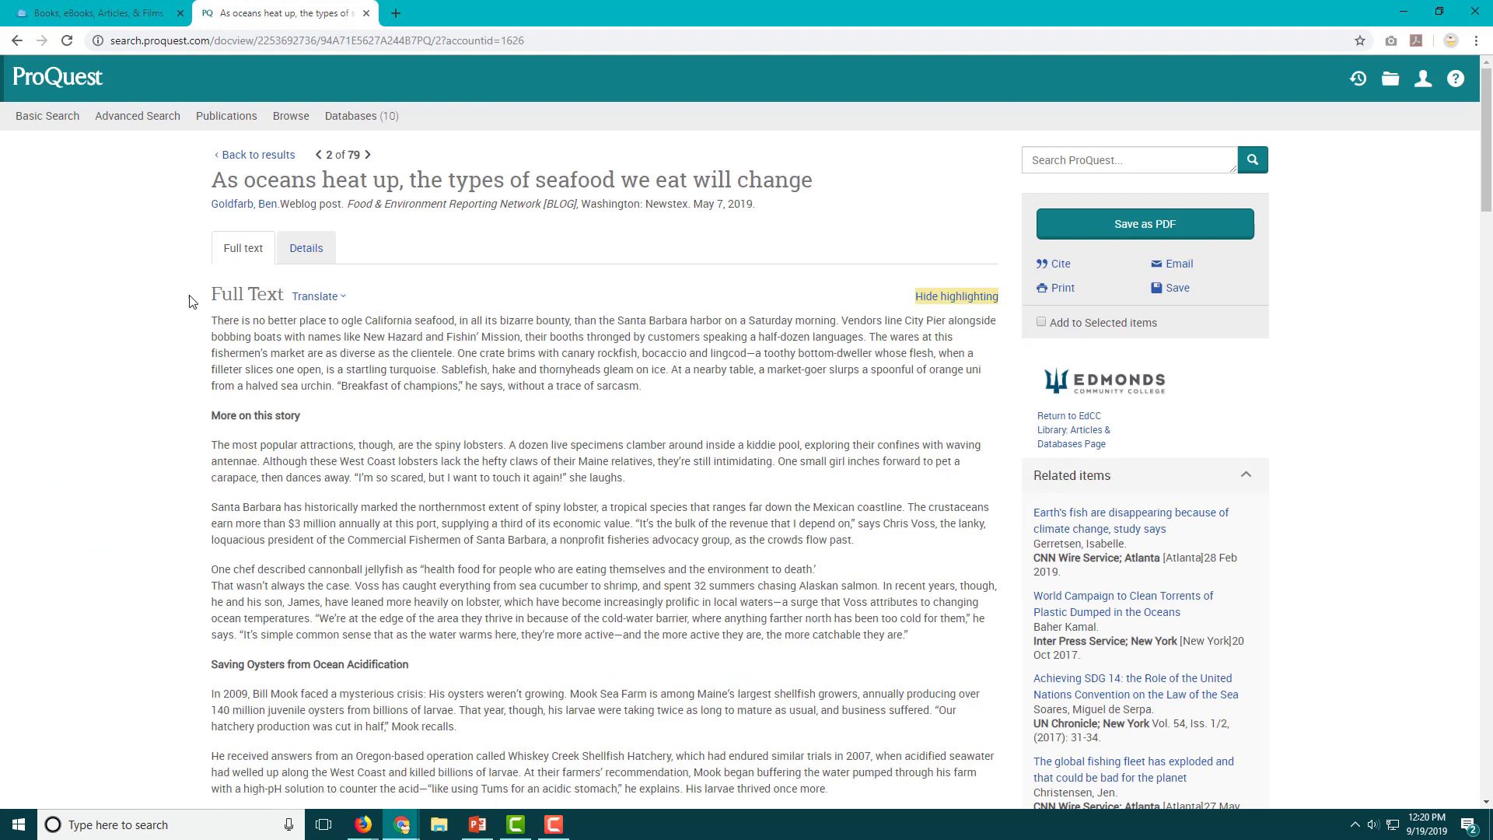
Go back, view the third result on coho salmon, then tick the Full text limit.
{"action": "left_click", "coordinate": [17, 42]}
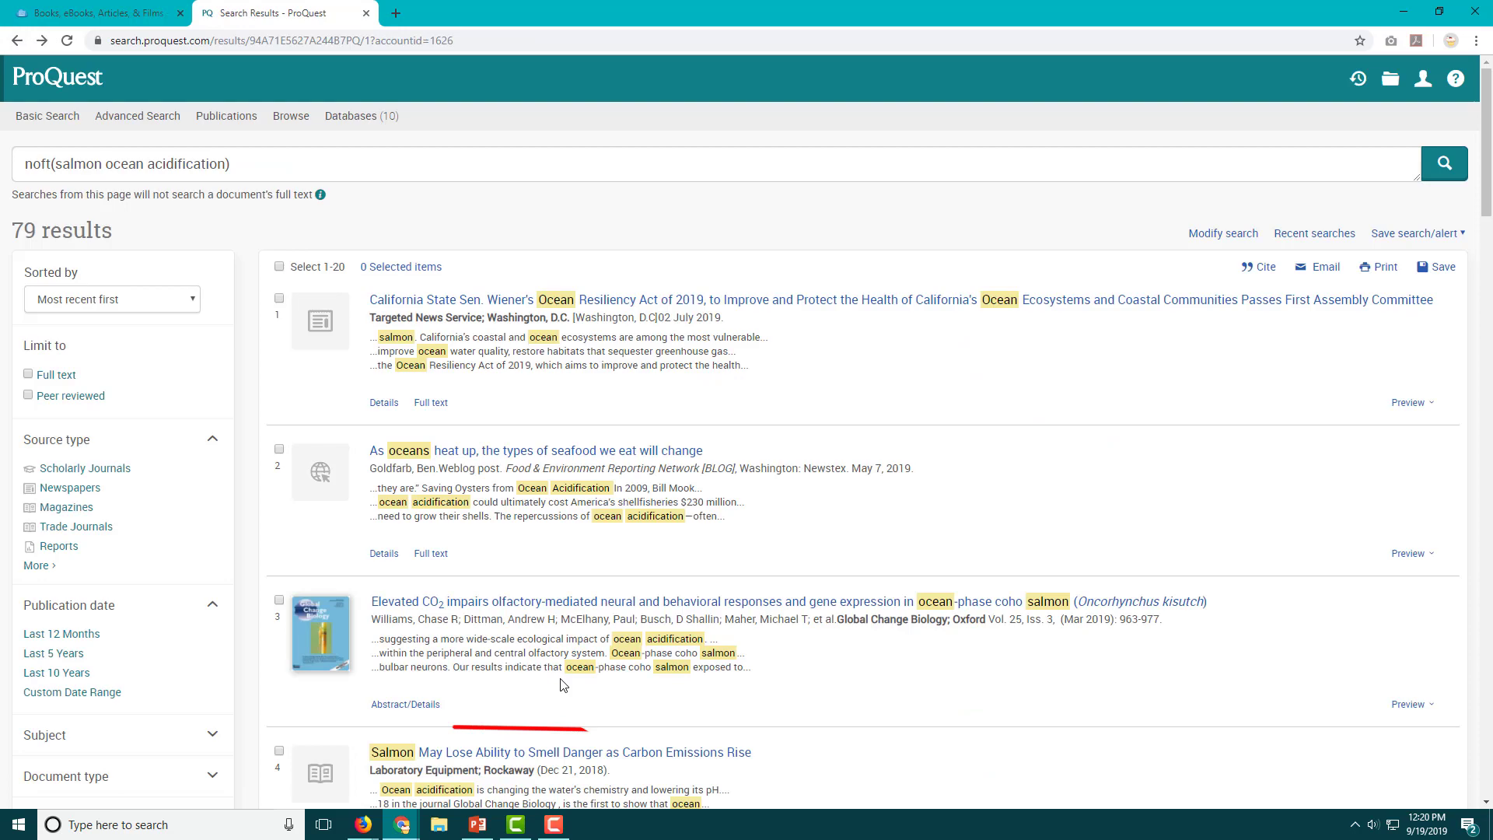
{"action": "left_click", "coordinate": [581, 604]}
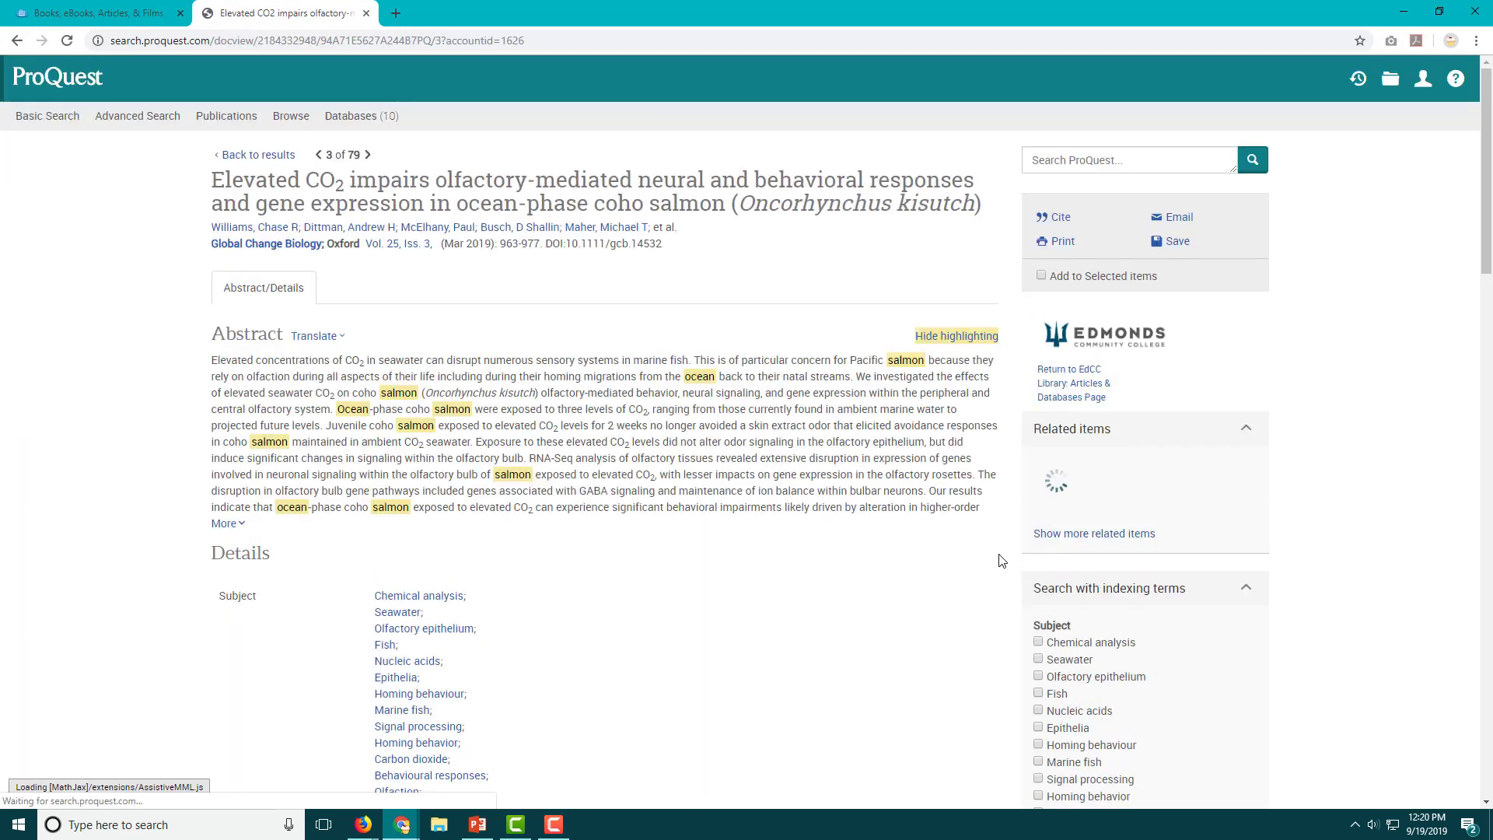
{"action": "scroll", "coordinate": [451, 618], "scroll_direction": "down", "scroll_amount": 5}
{"action": "scroll", "coordinate": [305, 309], "scroll_direction": "up", "scroll_amount": 4}
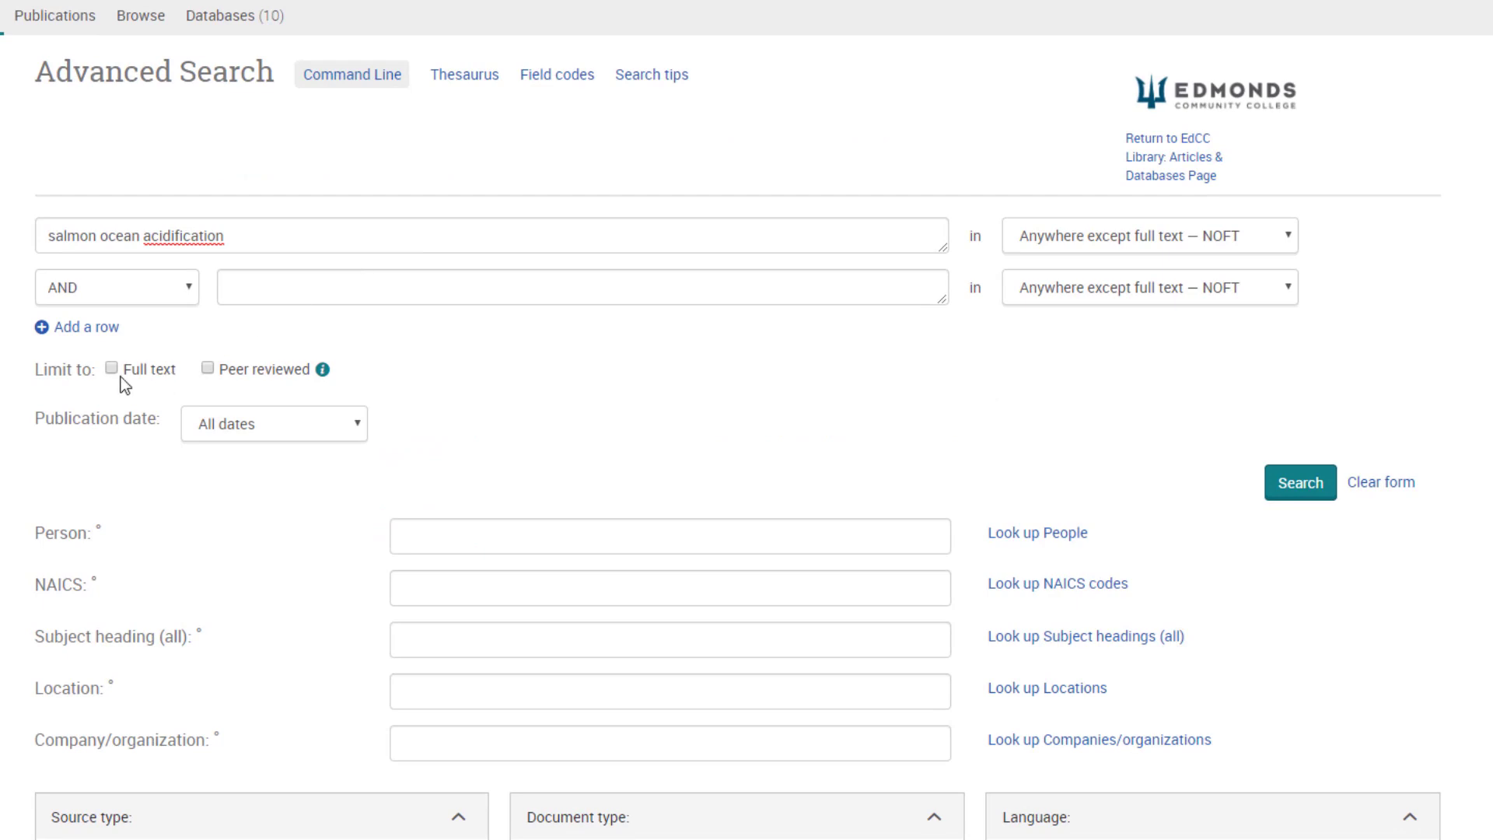
{"action": "left_click", "coordinate": [112, 369]}
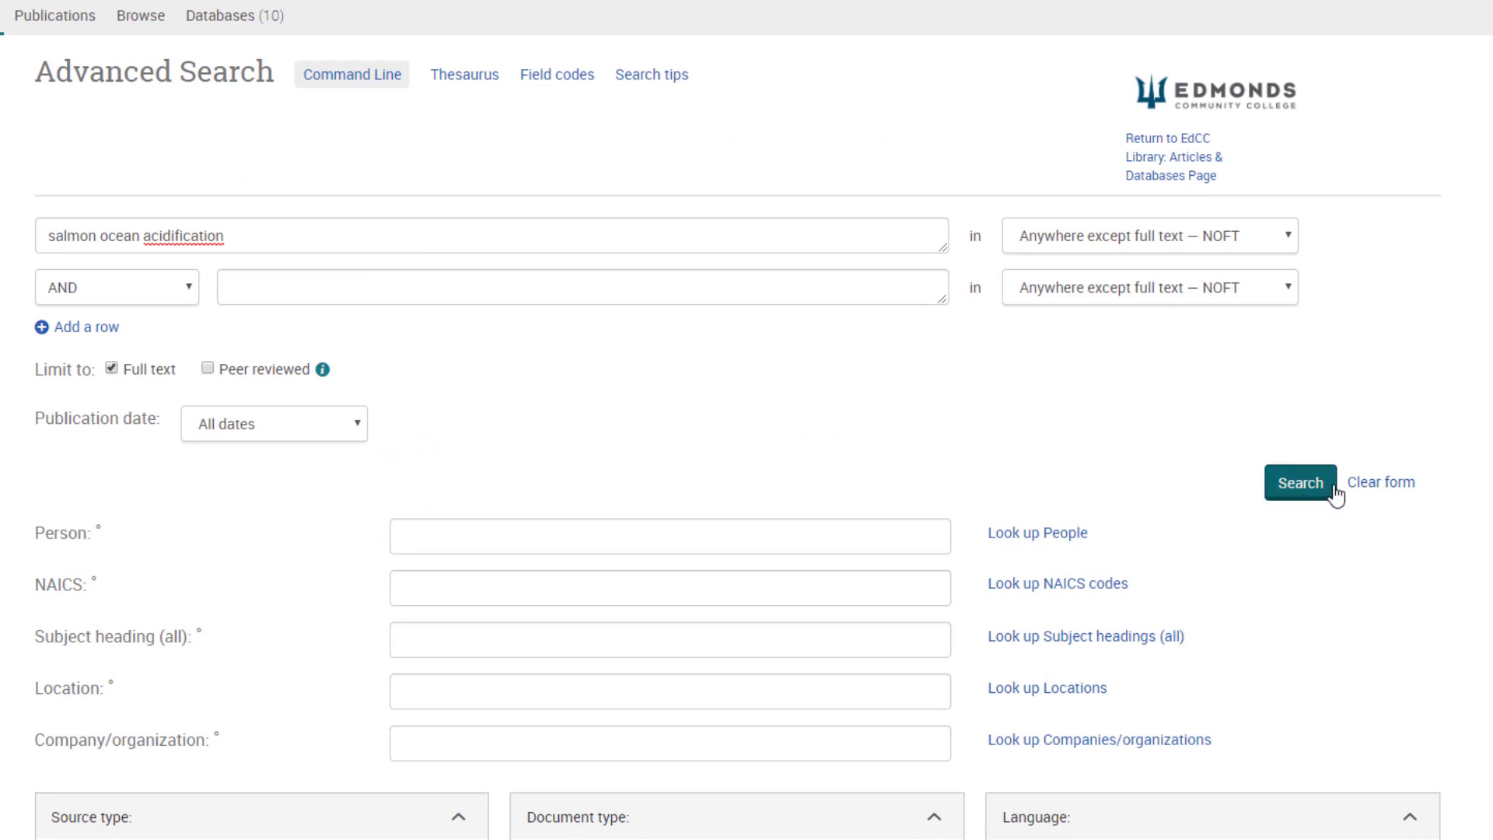
Run the full-text search and scroll through its 70 results.
{"action": "left_click", "coordinate": [1304, 483]}
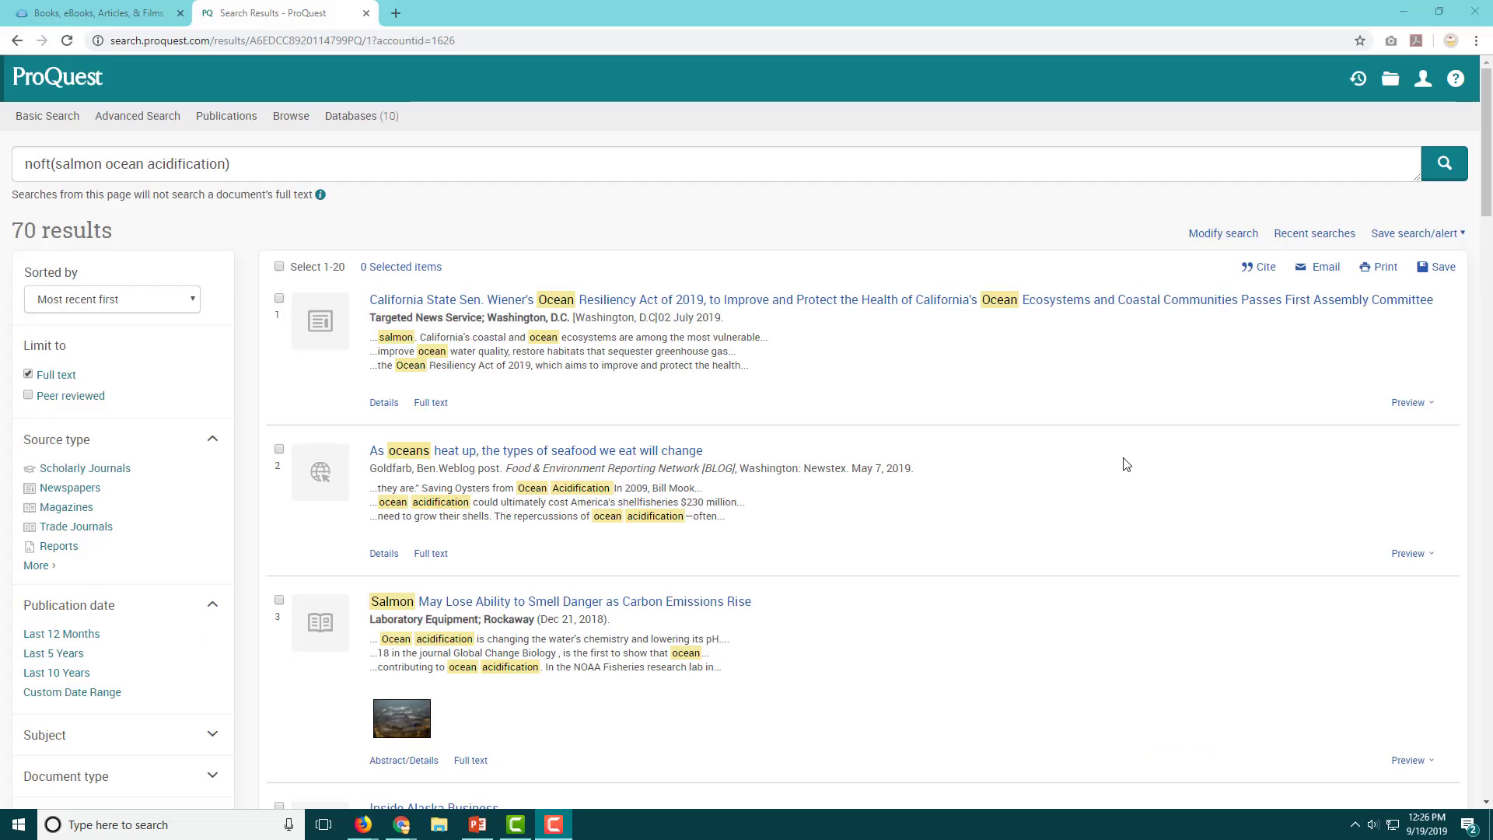
{"action": "scroll", "coordinate": [1125, 464], "scroll_direction": "down", "scroll_amount": 4}
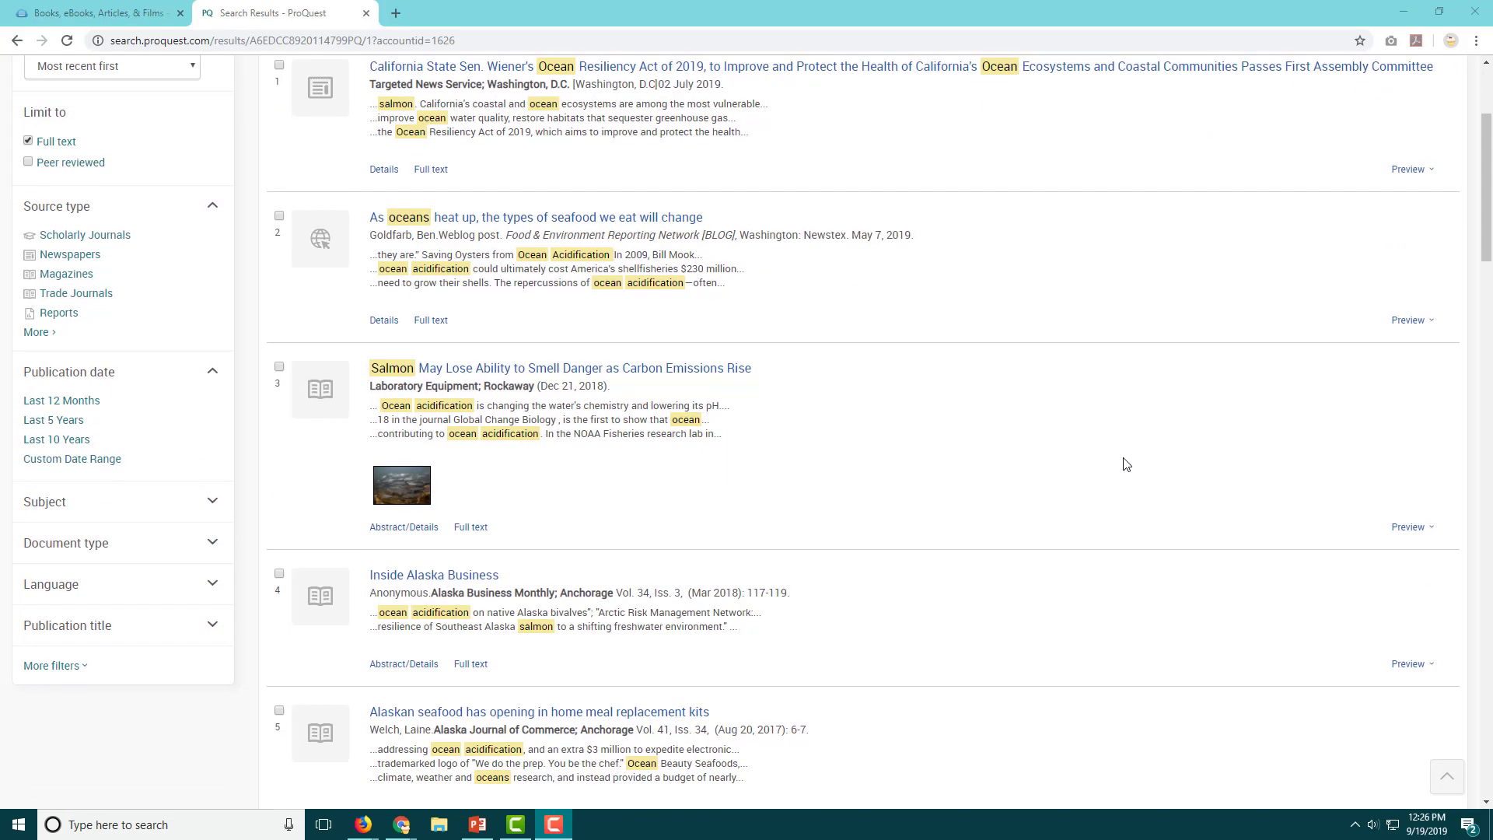
{"action": "scroll", "coordinate": [1125, 465], "scroll_direction": "down", "scroll_amount": 4}
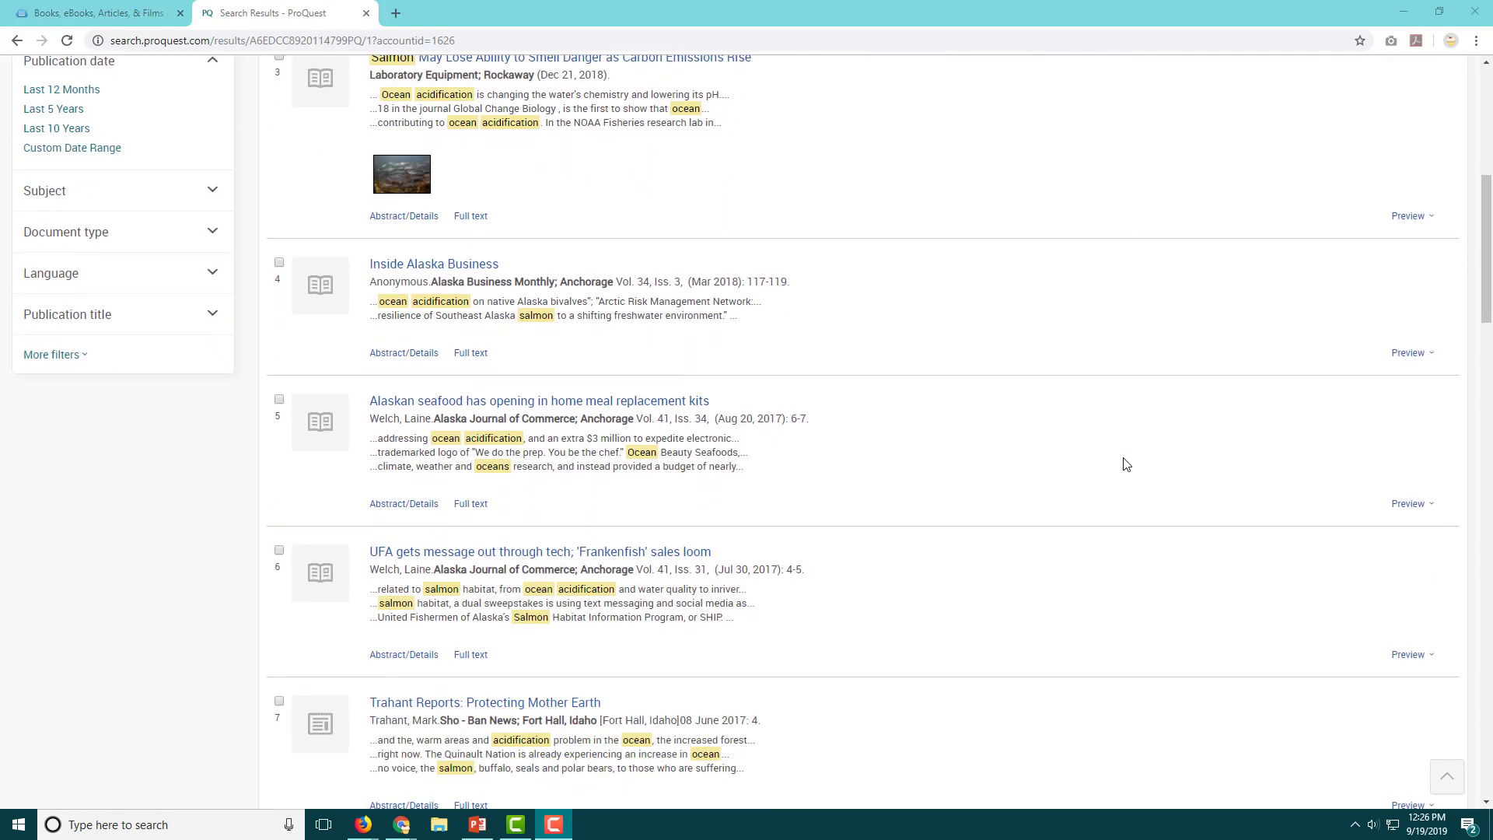
{"action": "scroll", "coordinate": [1125, 465], "scroll_direction": "down", "scroll_amount": 6}
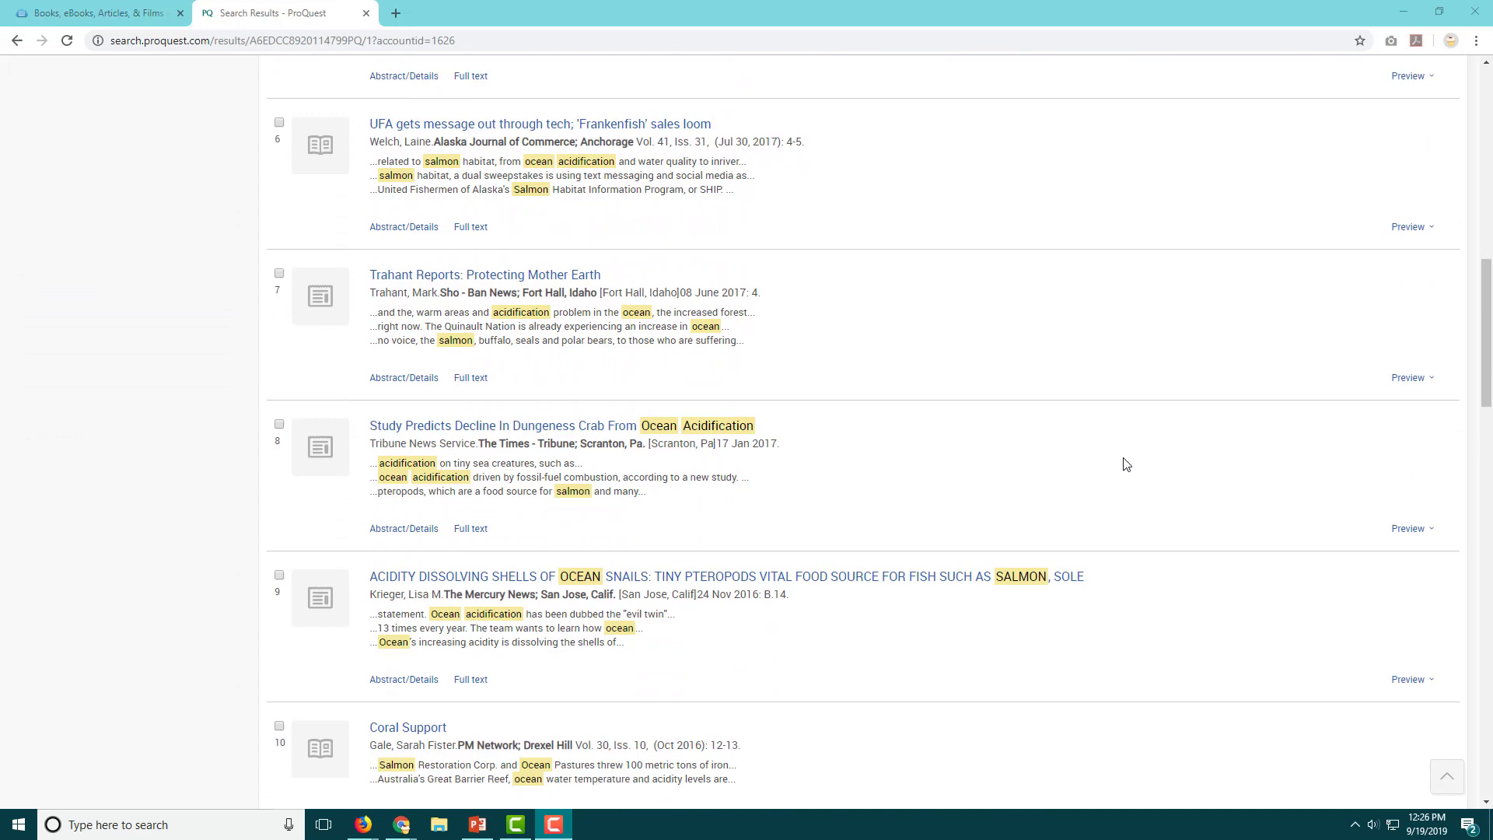
{"action": "scroll", "coordinate": [1126, 465], "scroll_direction": "down", "scroll_amount": 4}
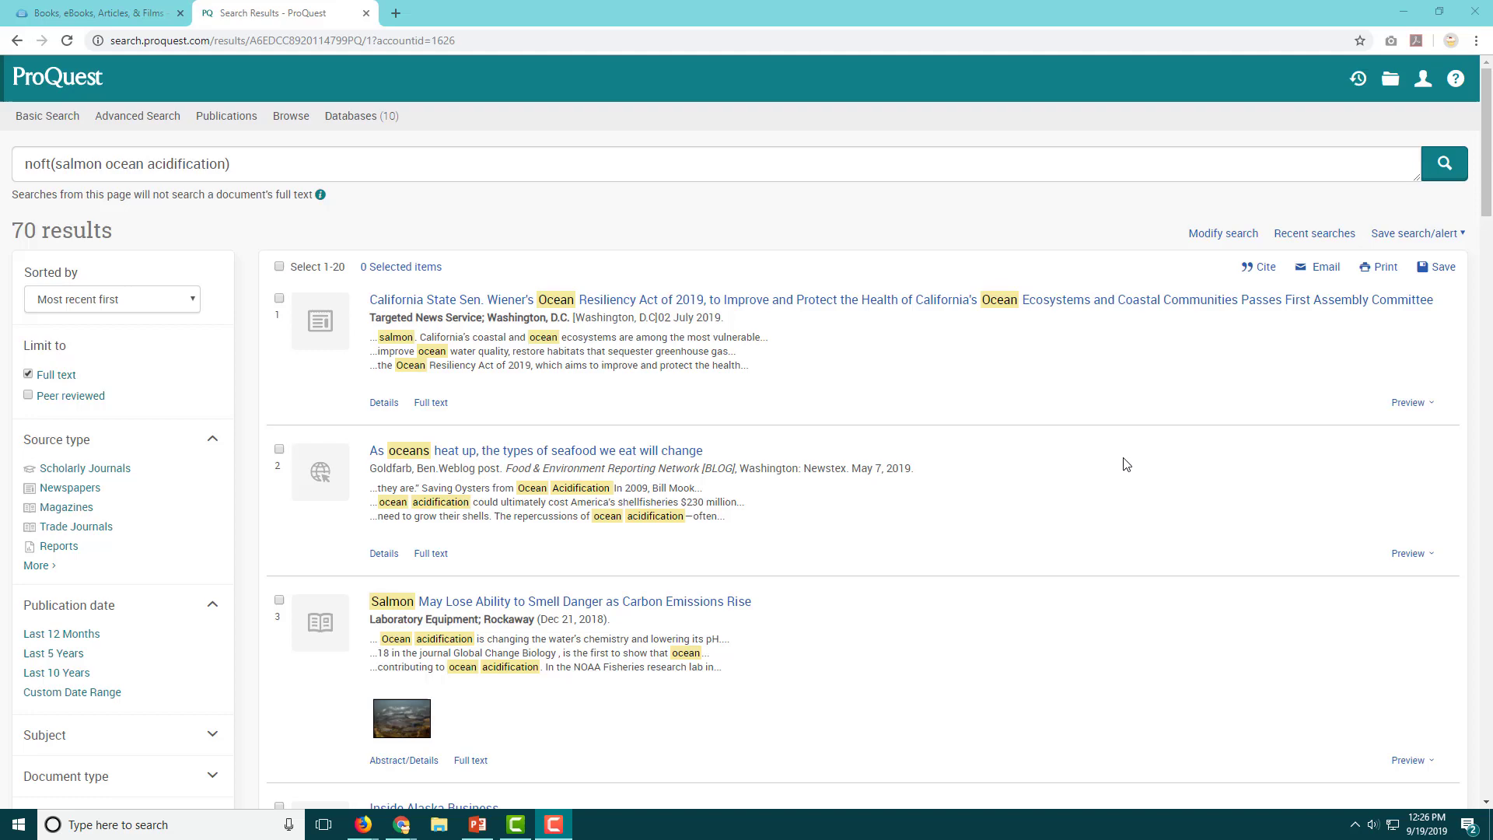
{"action": "scroll", "coordinate": [1125, 464], "scroll_direction": "down", "scroll_amount": 2}
{"action": "scroll", "coordinate": [1125, 465], "scroll_direction": "down", "scroll_amount": 2}
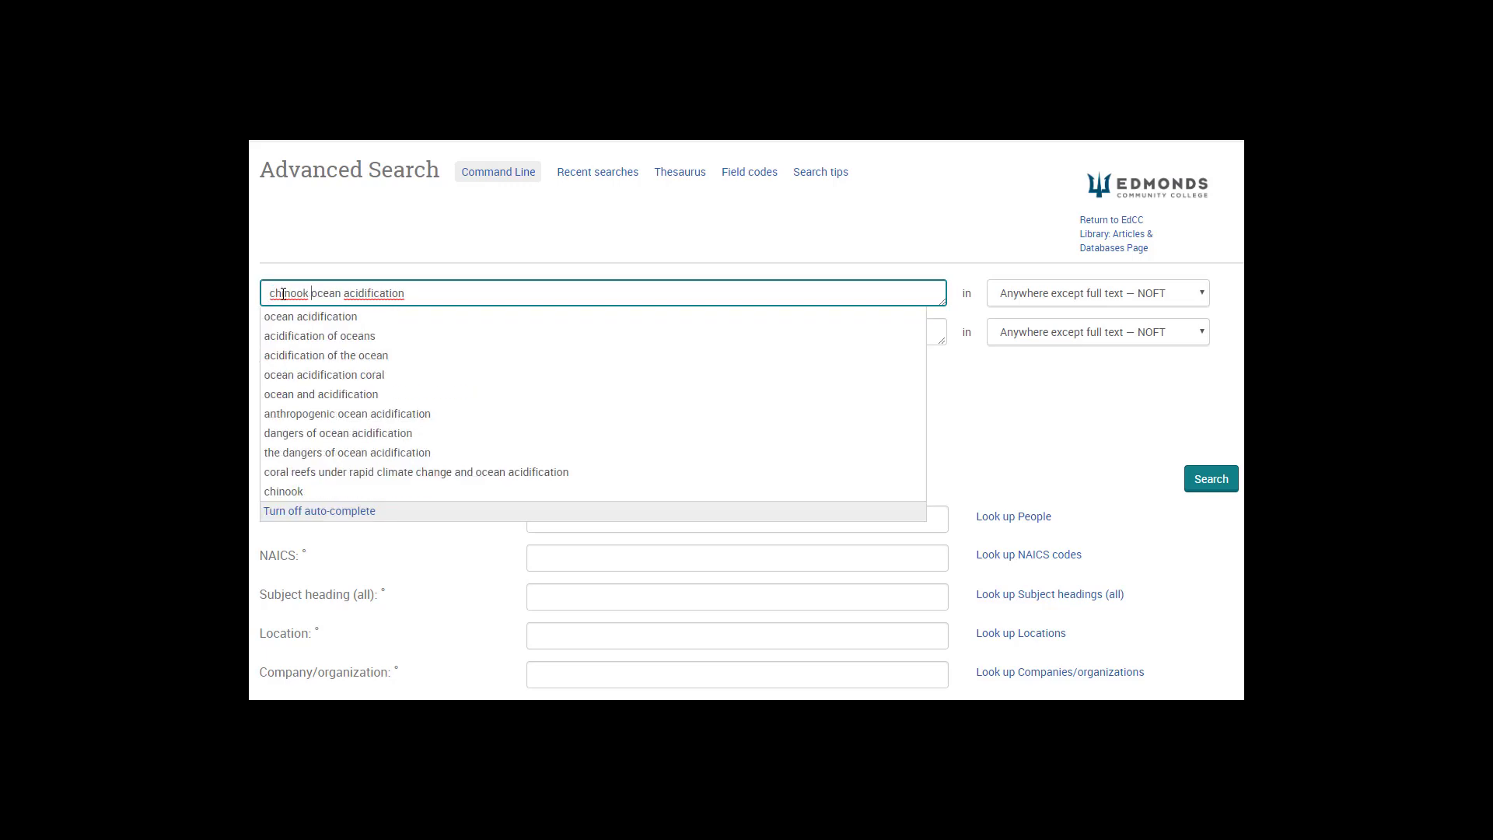
Replace the query with 'ocean wildlife climate change', then put 'spawning pH' in the first box.
{"action": "key", "text": "ctrl+a"}
{"action": "type", "text": "ocean wildli"}
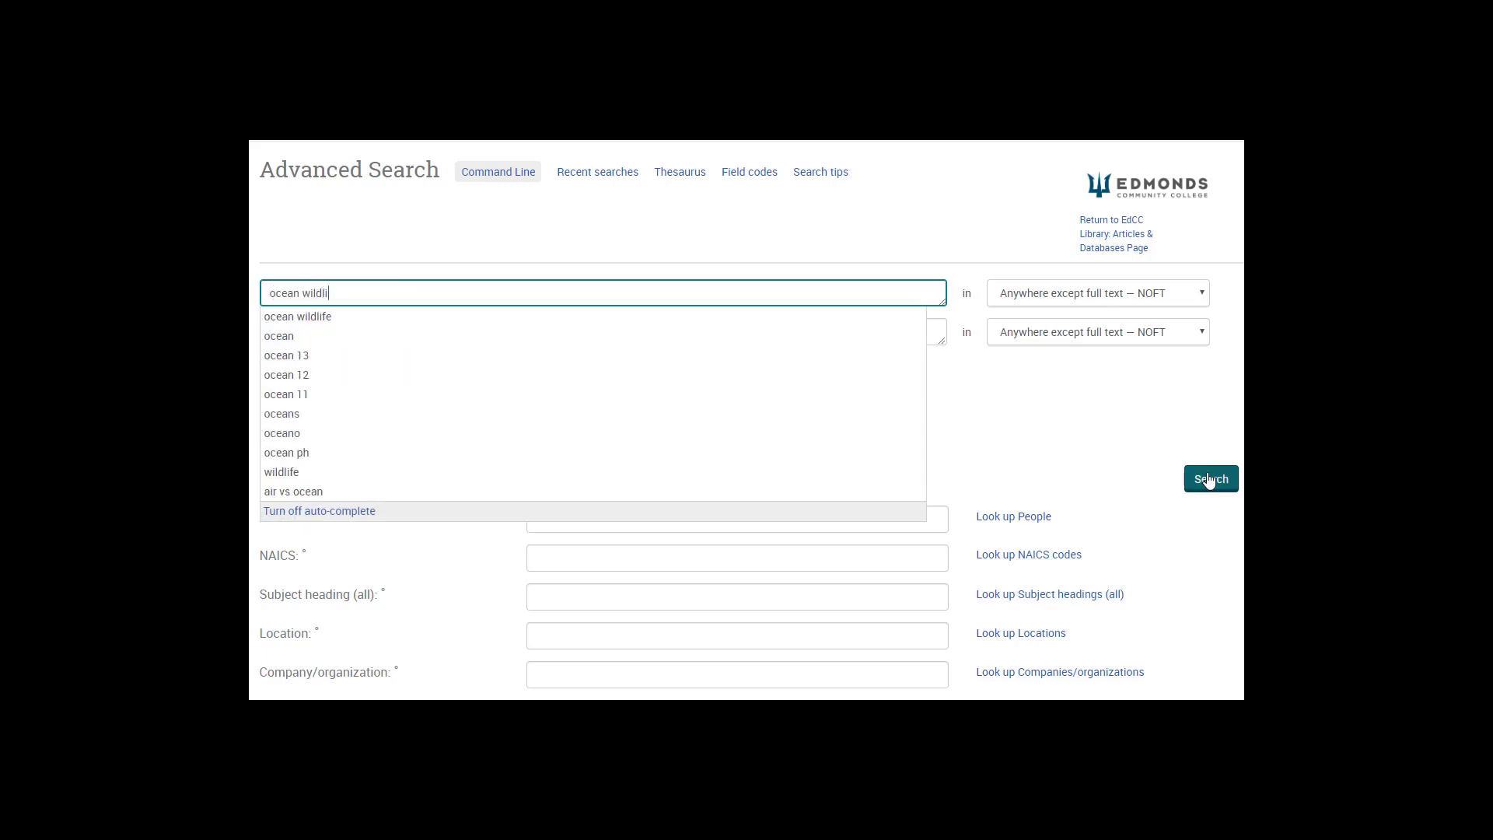
{"action": "type", "text": "fe climate change"}
{"action": "left_click", "coordinate": [999, 496]}
{"action": "left_click", "coordinate": [436, 292]}
{"action": "key", "text": "ctrl+a"}
{"action": "type", "text": "spawning pH"}
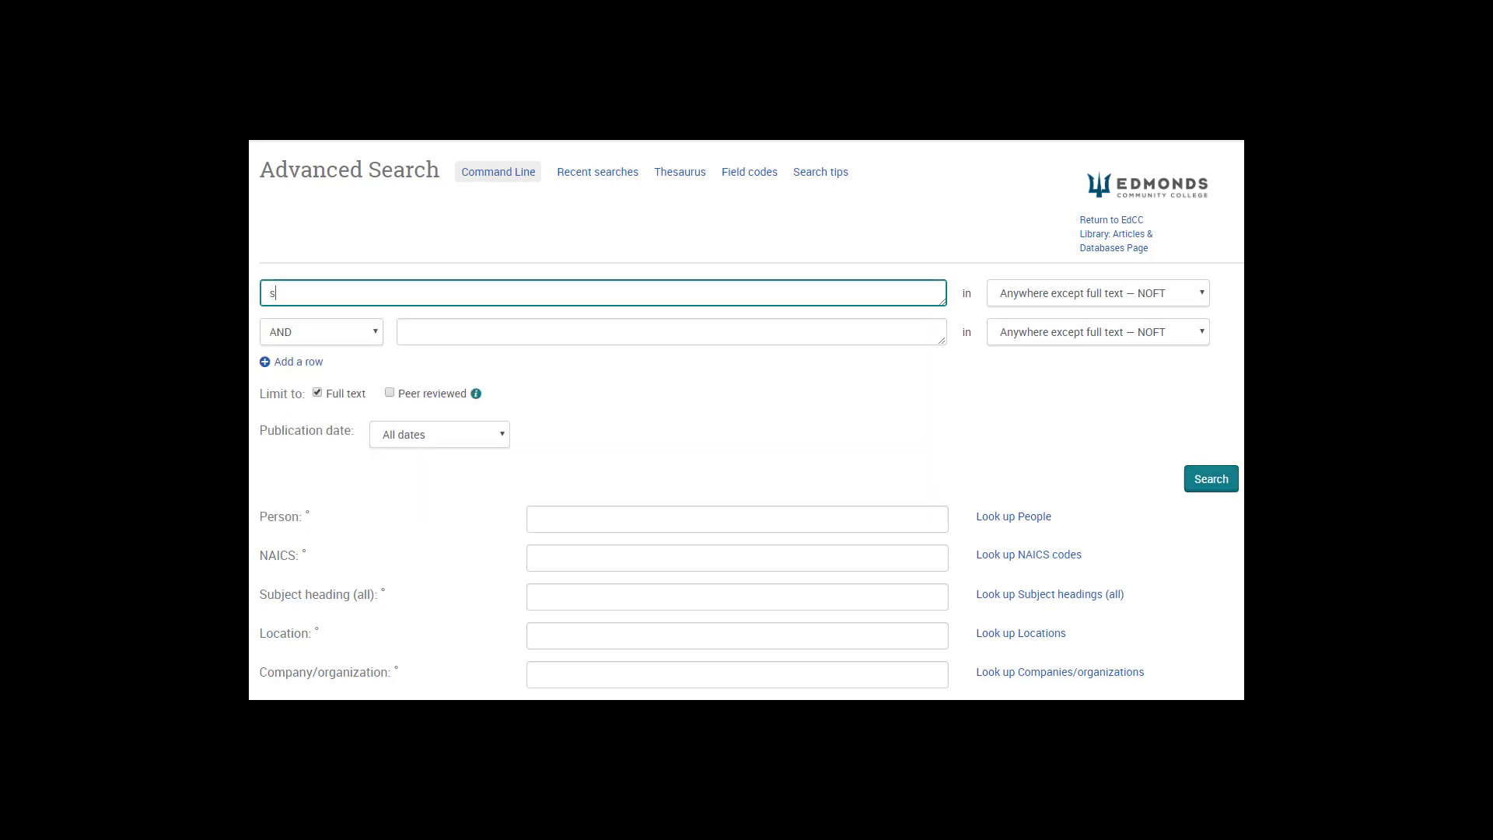
Search for 'salmon', then extend the search to 'salmon climate change'.
{"action": "left_click", "coordinate": [1272, 478]}
{"action": "type", "text": "salmon"}
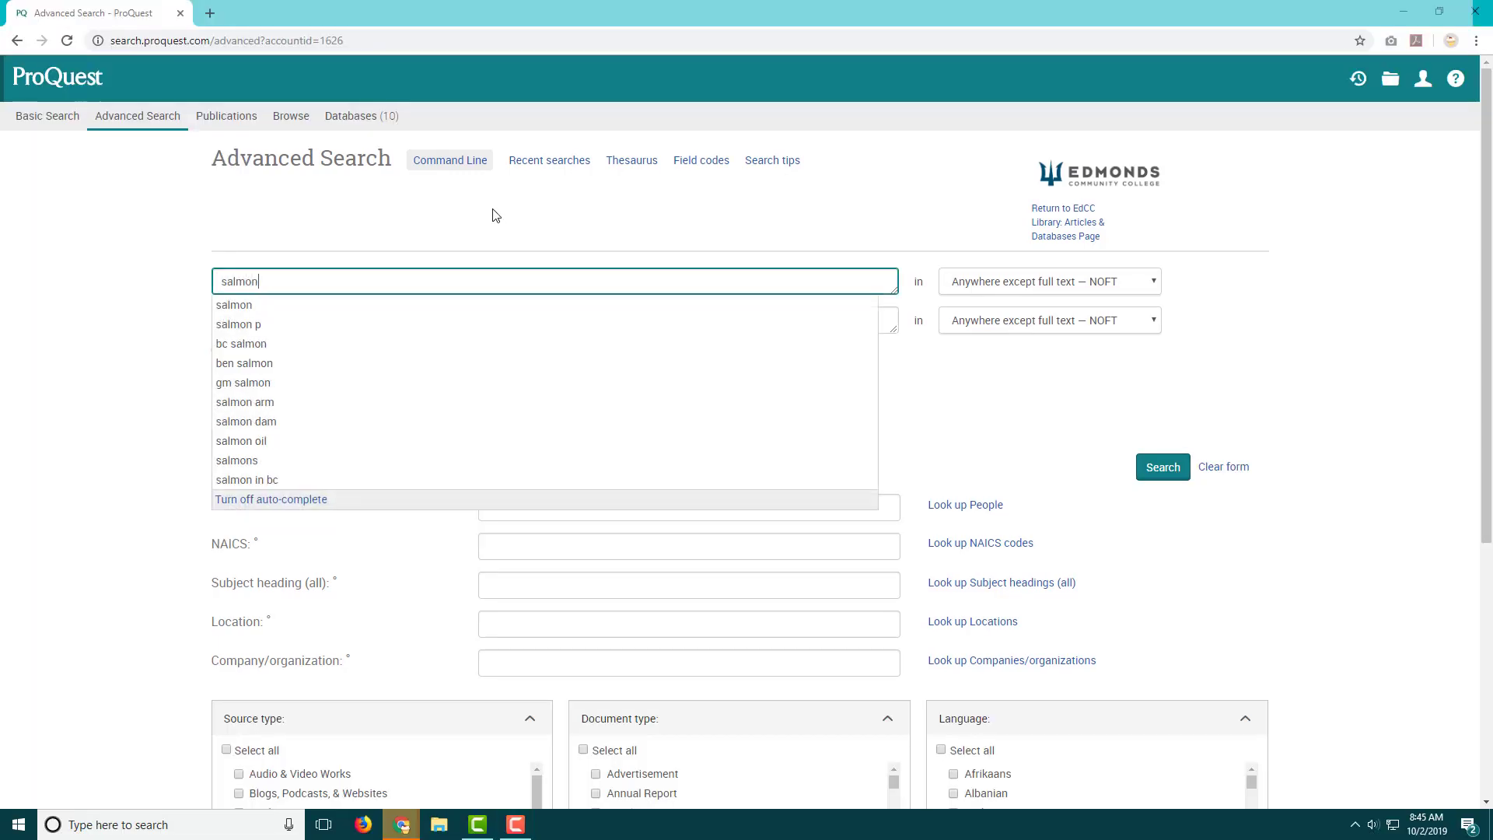
{"action": "key", "text": "Return"}
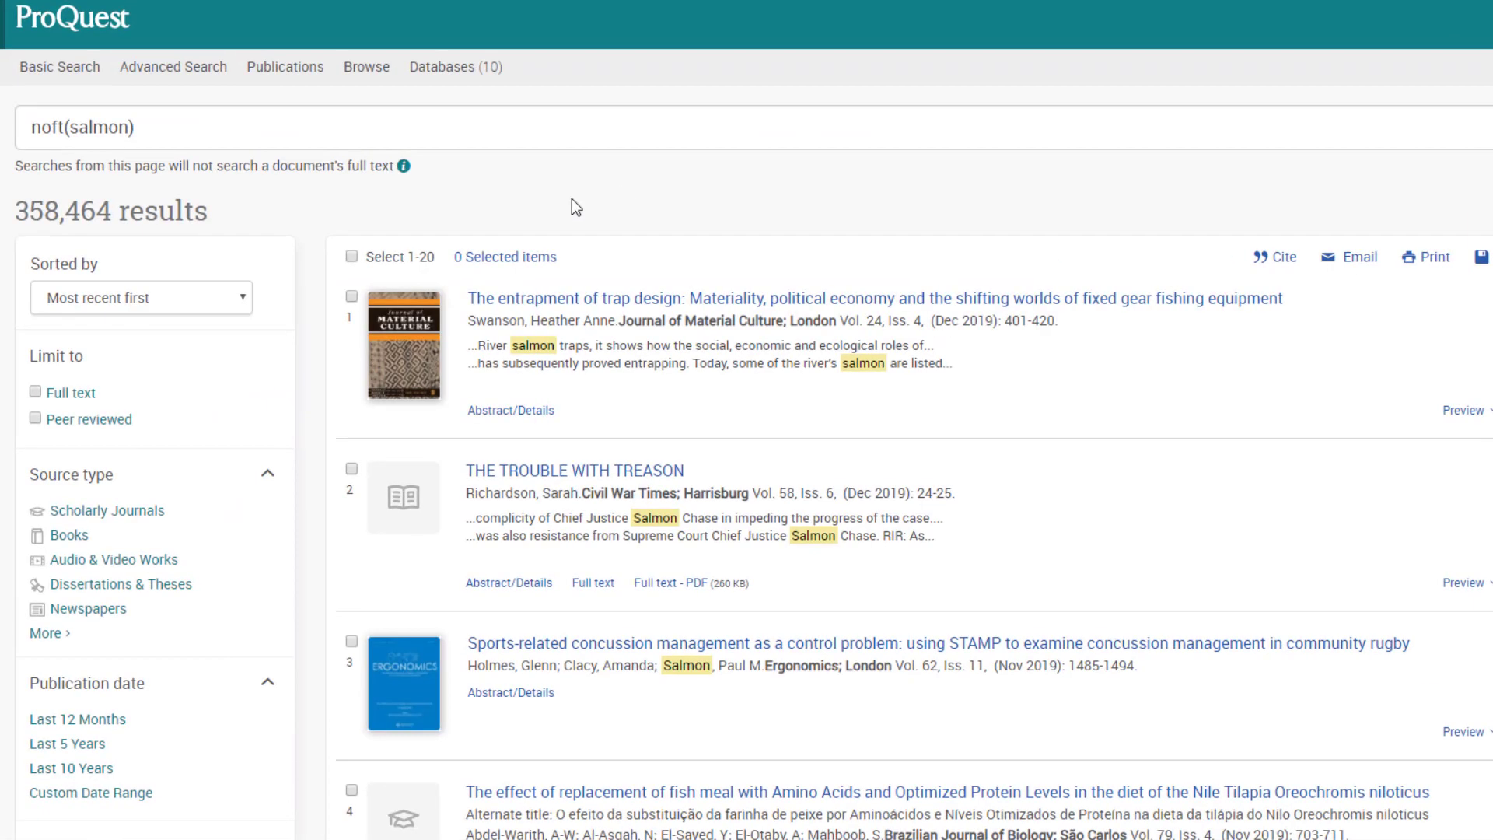
{"action": "left_click", "coordinate": [129, 127]}
{"action": "type", "text": "cli"}
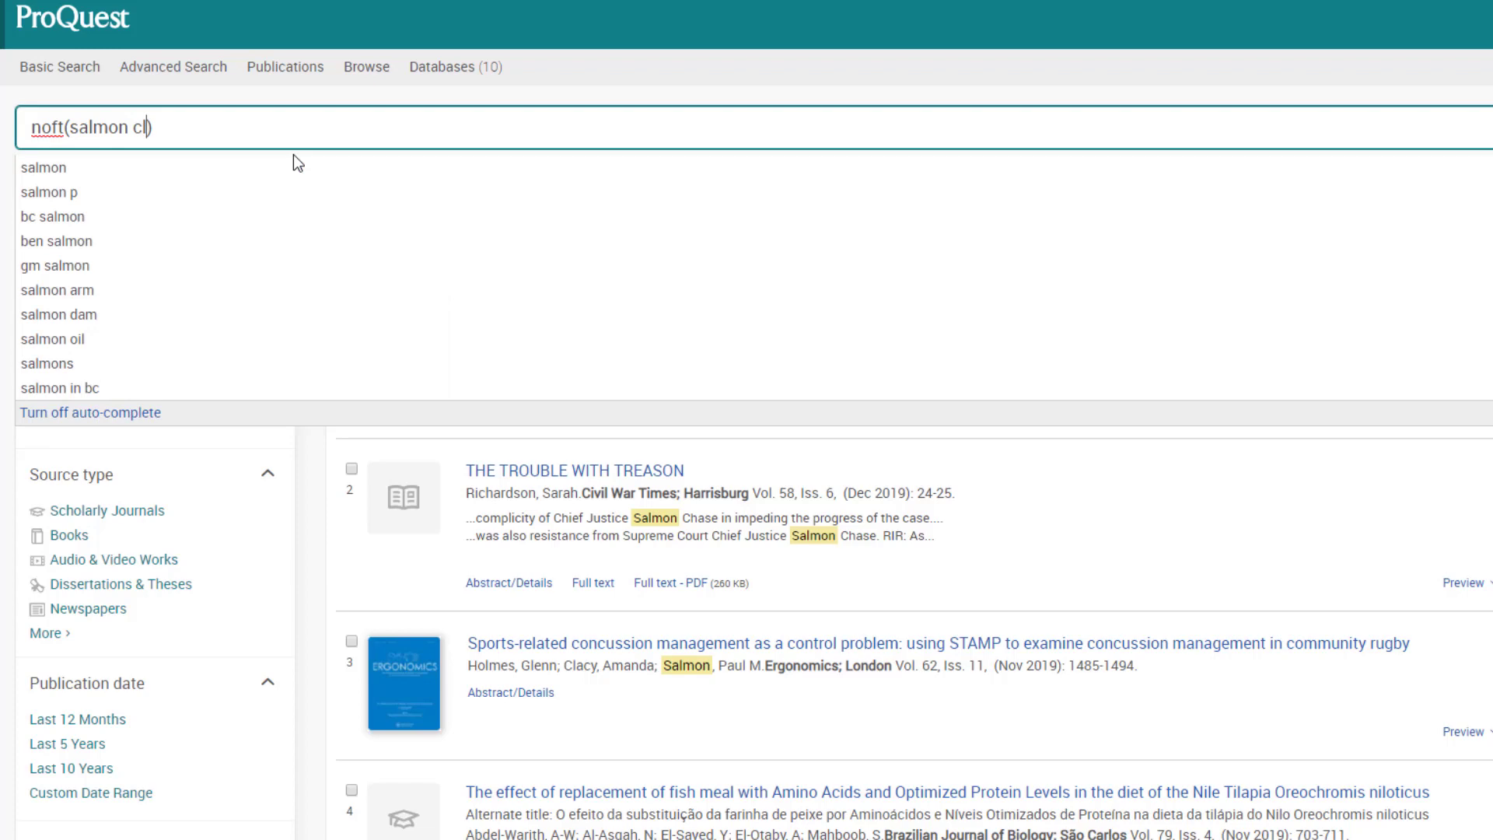
{"action": "type", "text": "mate change"}
{"action": "key", "text": "Return"}
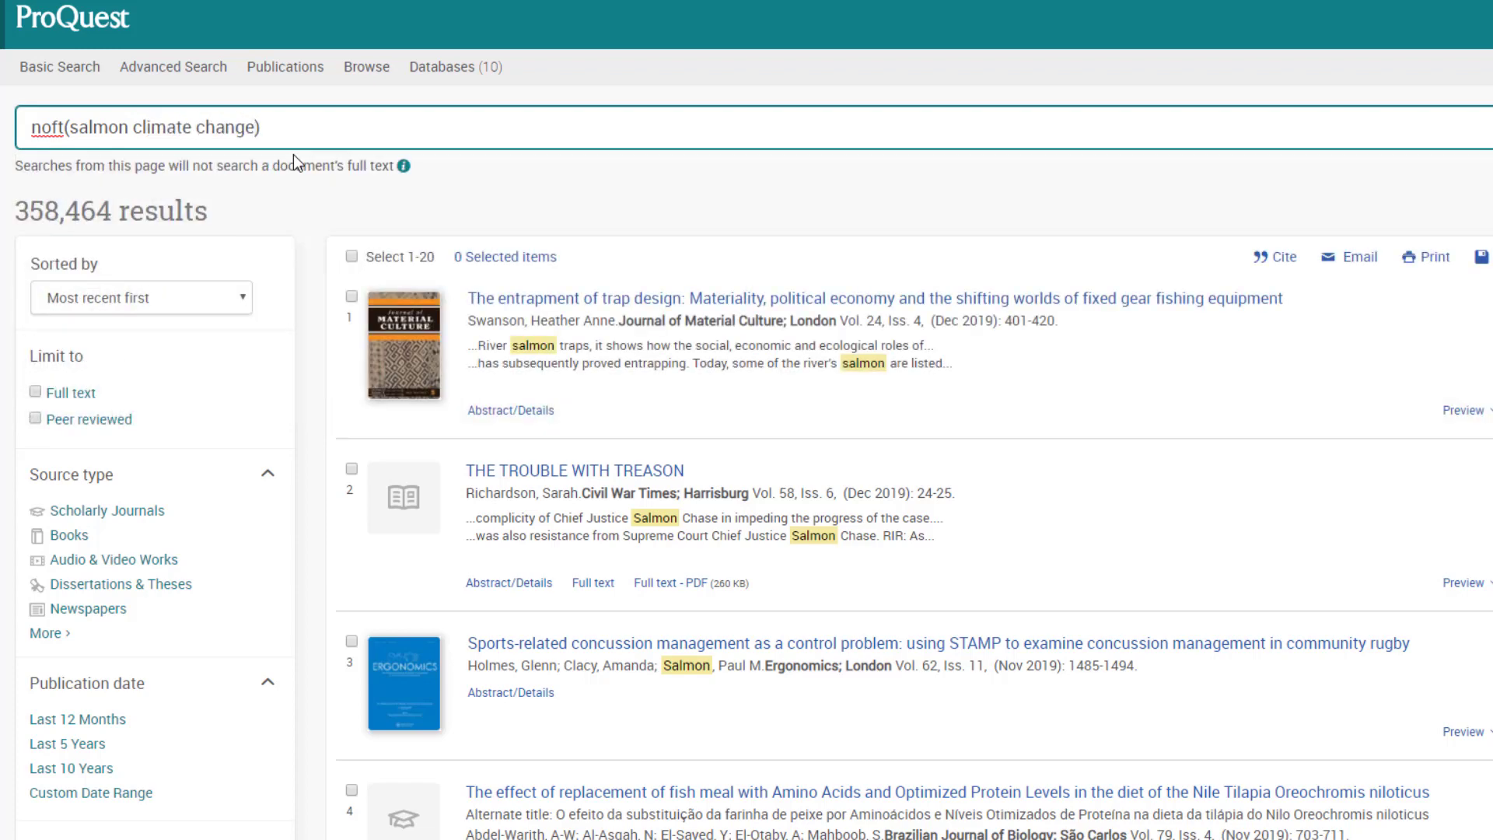
Add 'population rates' to the query, then replace those words with 'spawning' and search again.
{"action": "left_click", "coordinate": [433, 129]}
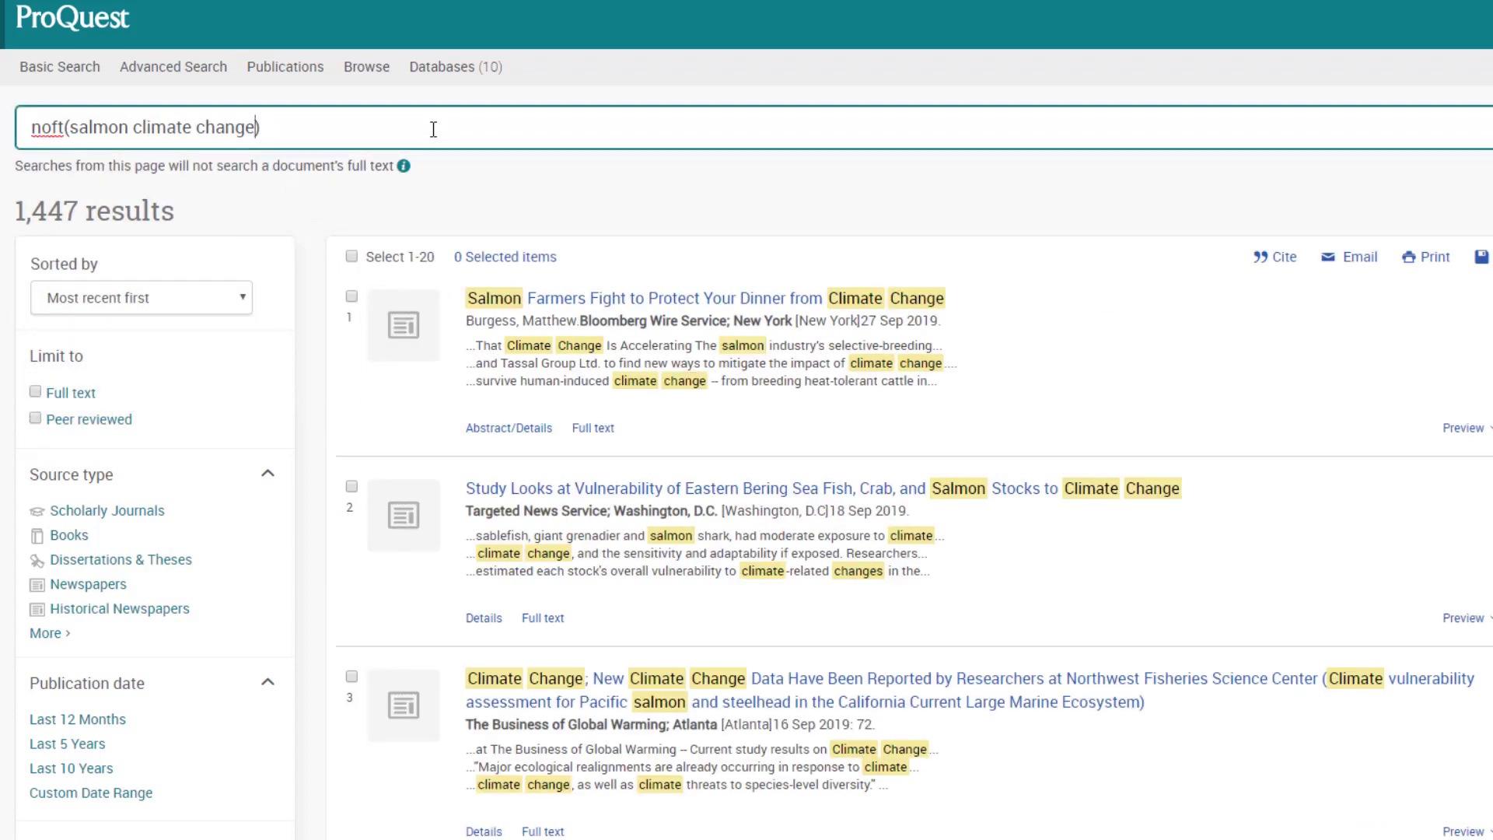
{"action": "type", "text": "population rates"}
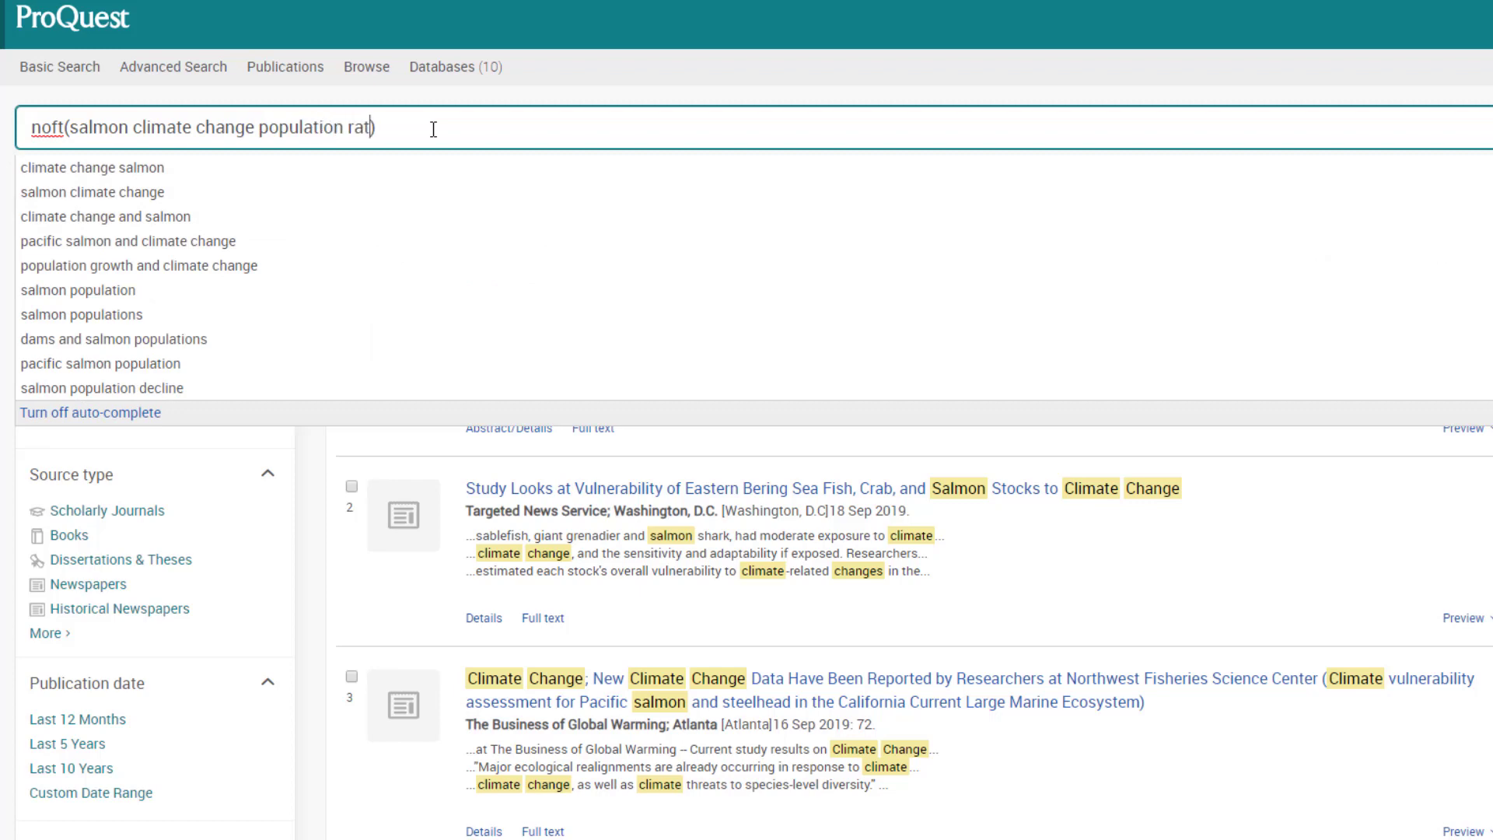
{"action": "key", "text": "Return"}
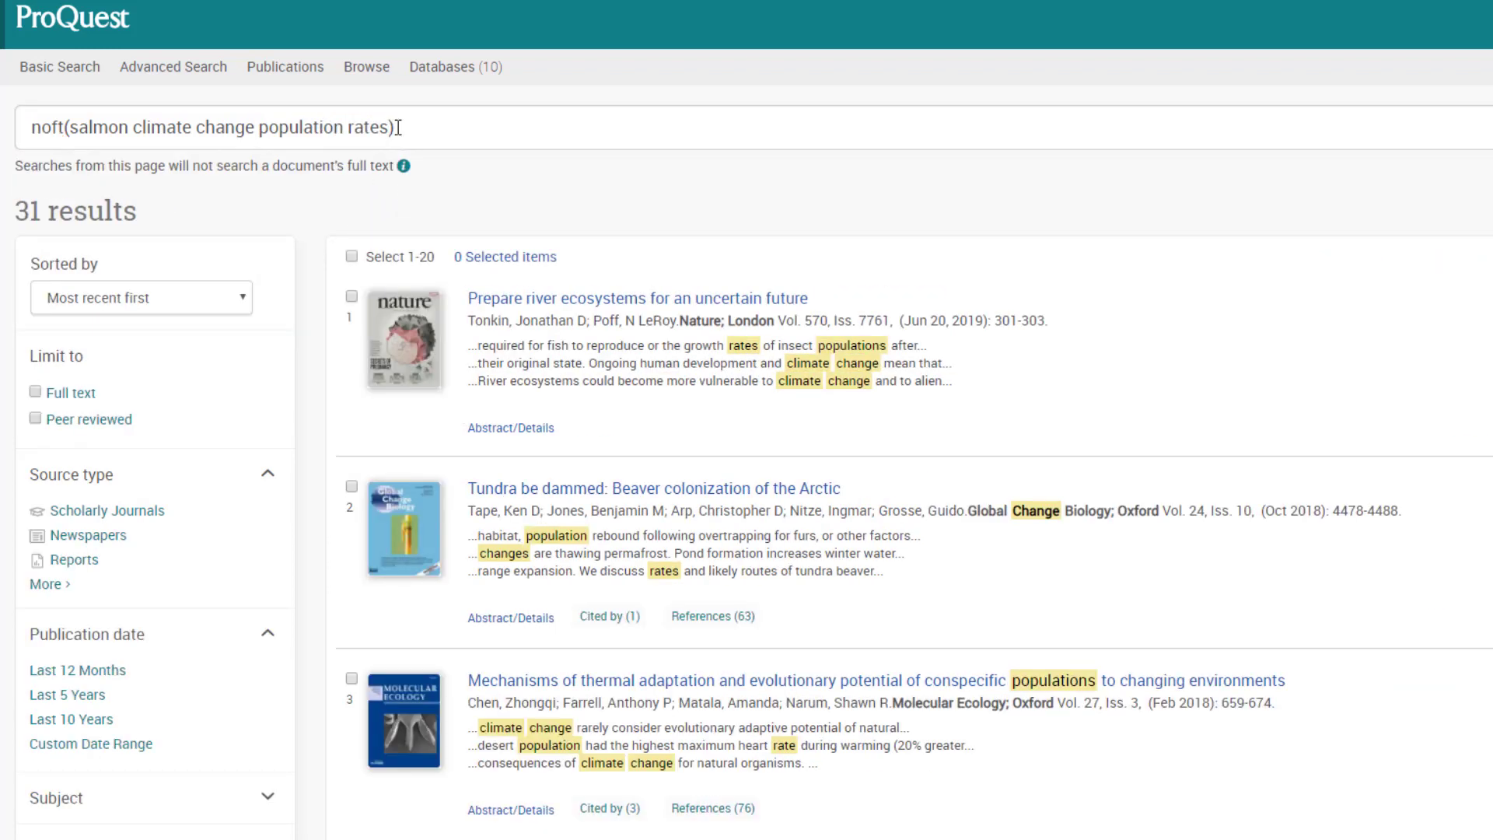
{"action": "left_click_drag", "start_coordinate": [390, 128], "coordinate": [261, 138]}
{"action": "type", "text": "spawning"}
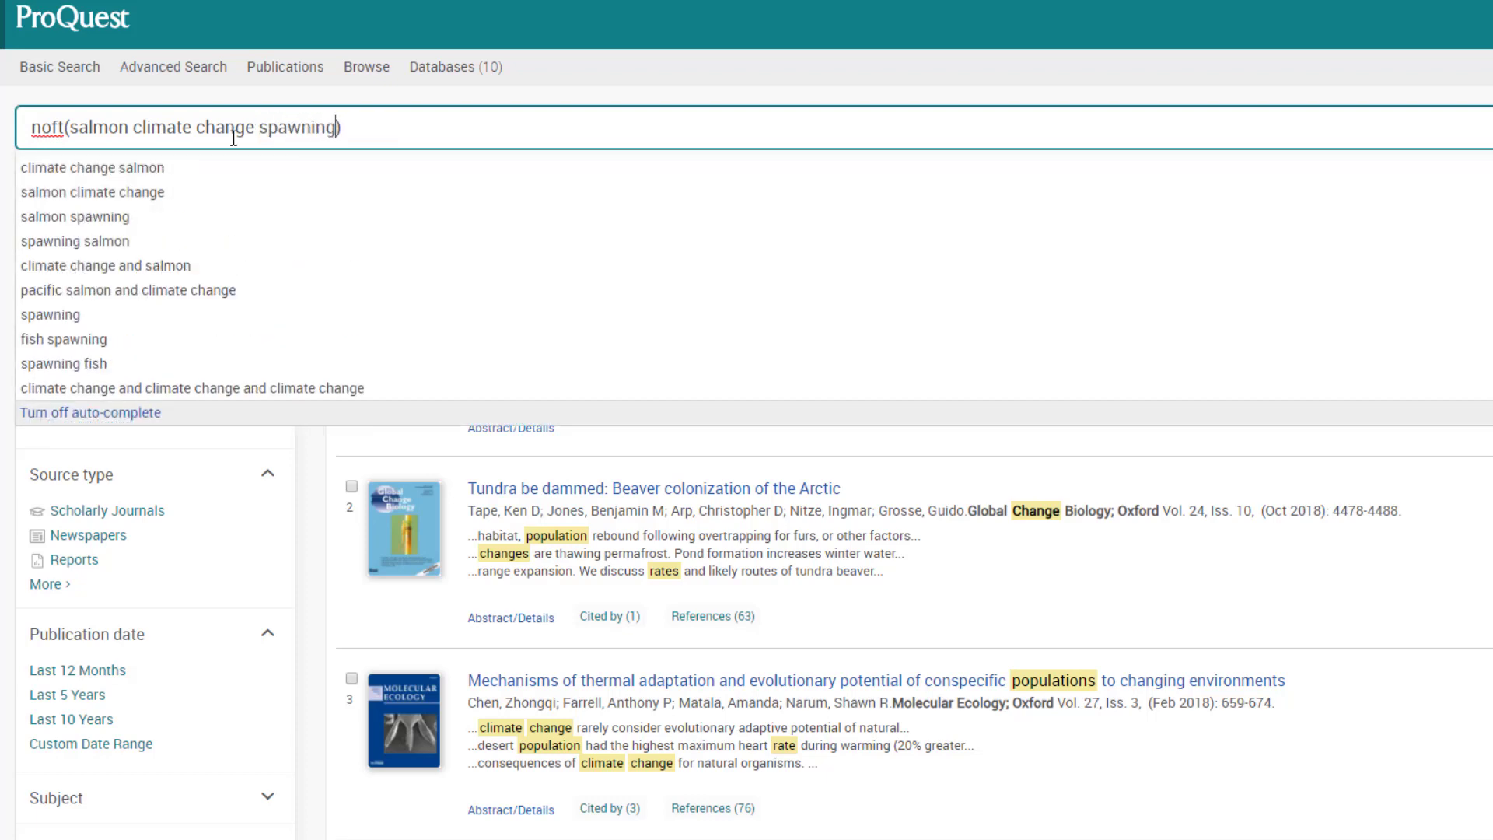
{"action": "key", "text": "Escape"}
{"action": "key", "text": "Return"}
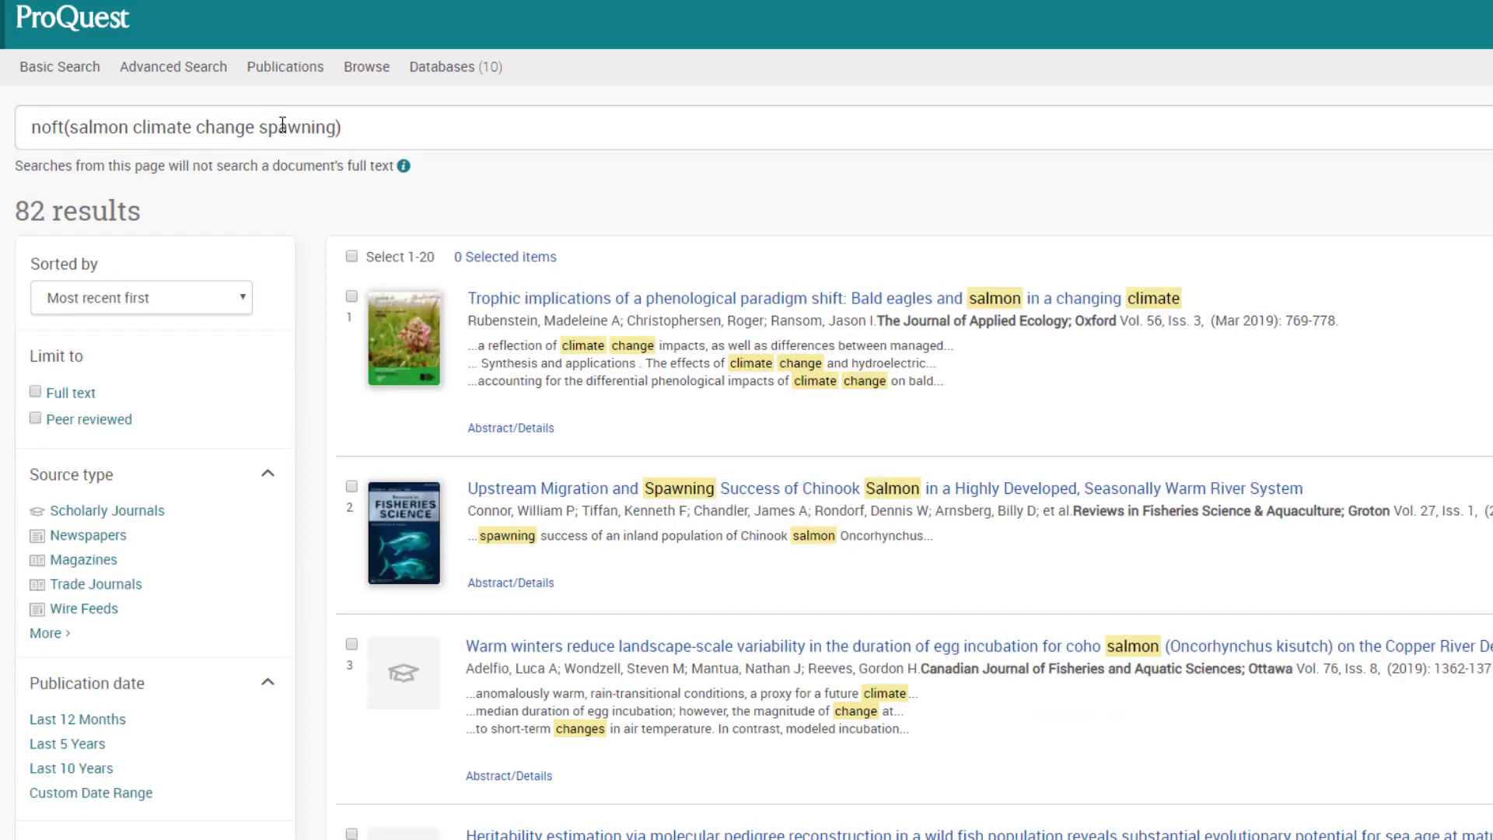
Swap 'salmon' for 'chinook' and run the chinook climate change spawning search.
{"action": "double_click", "coordinate": [109, 127]}
{"action": "type", "text": "chin"}
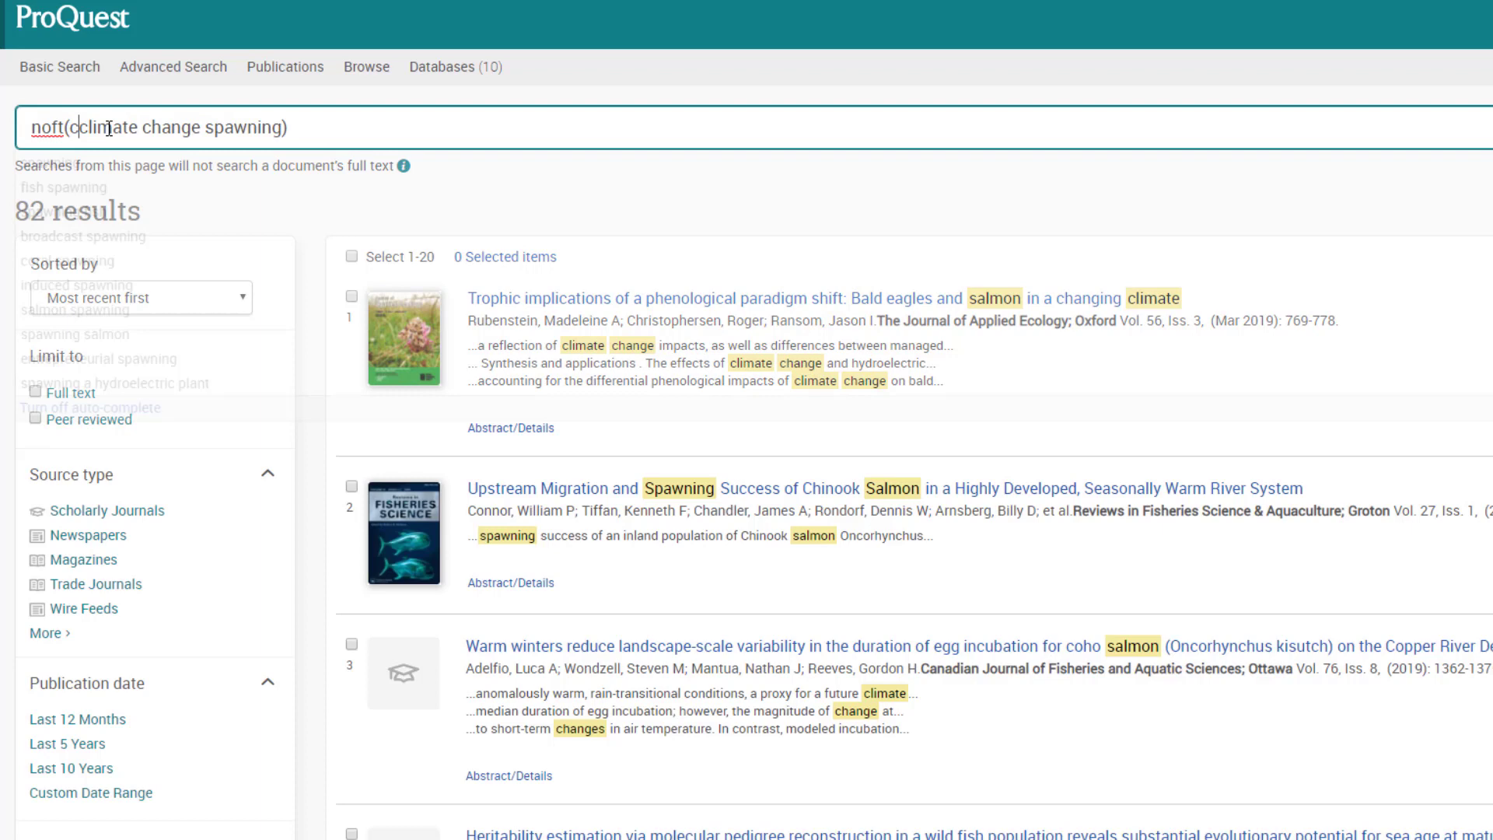
{"action": "type", "text": "ook"}
{"action": "key", "text": "Escape"}
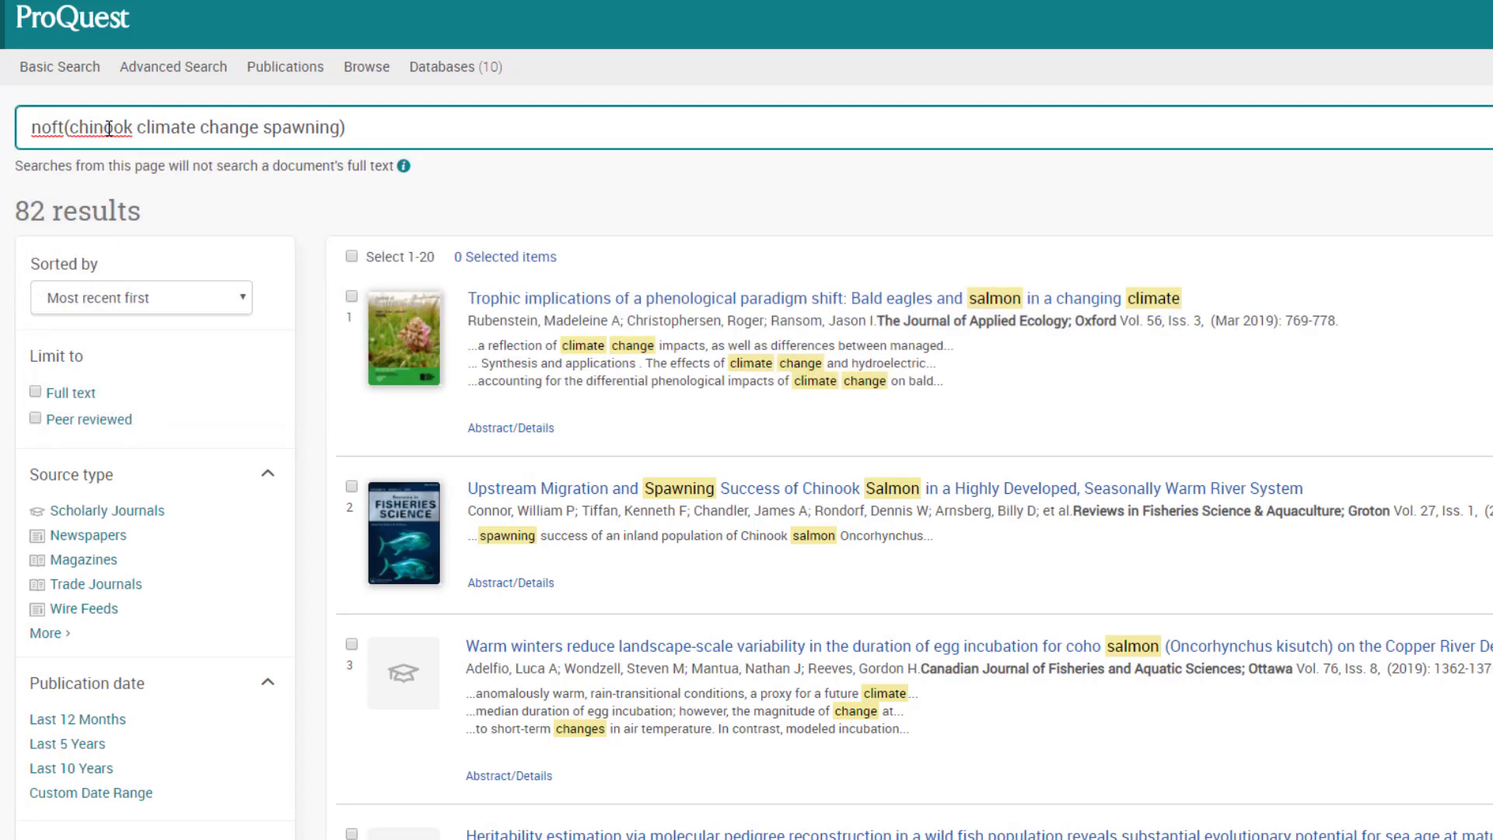
{"action": "key", "text": "Return"}
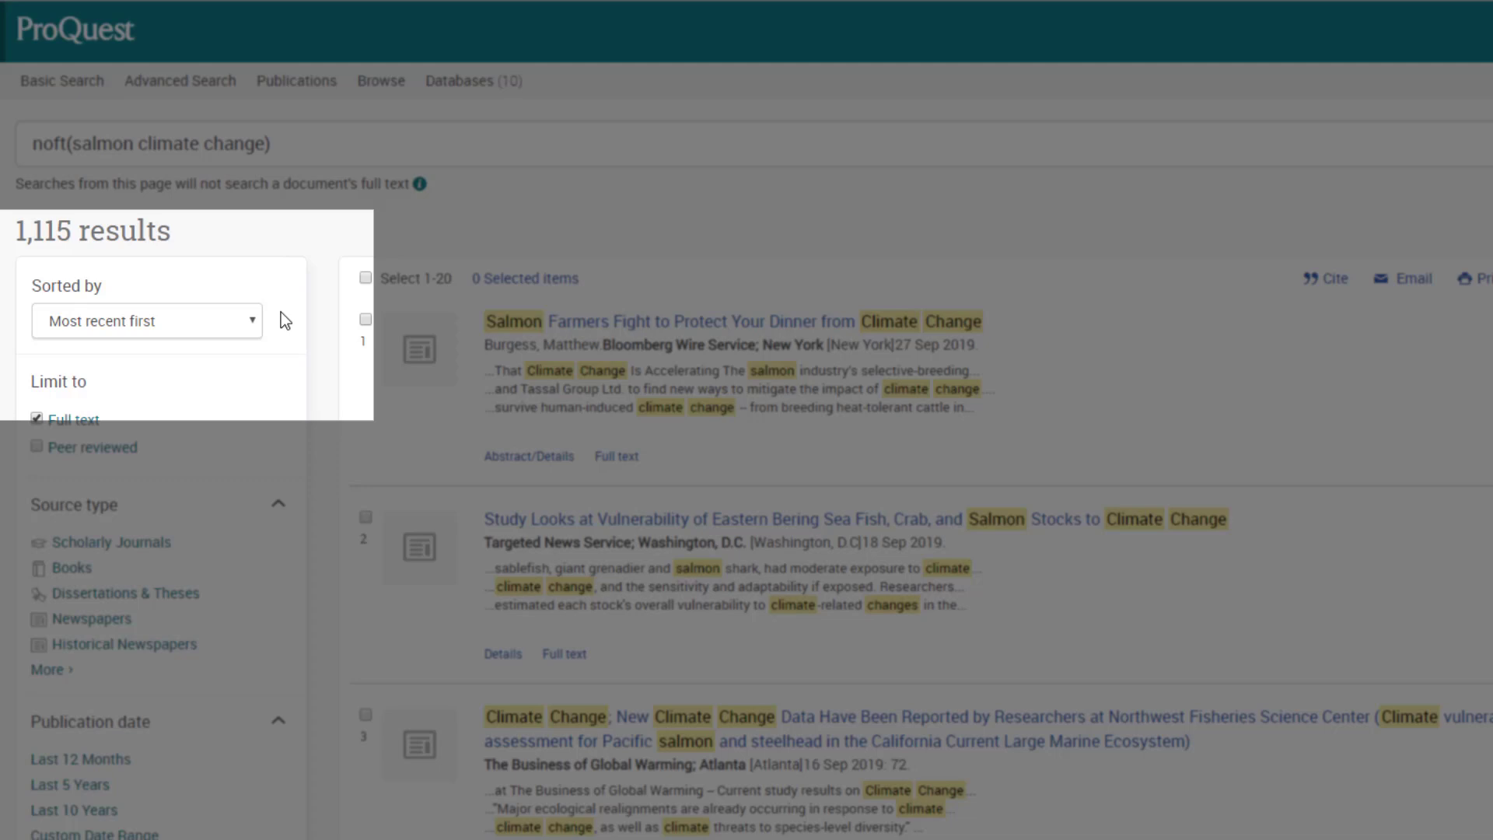
Sort the salmon climate change results by Relevance and limit them to Scholarly Journals.
{"action": "left_click", "coordinate": [253, 327]}
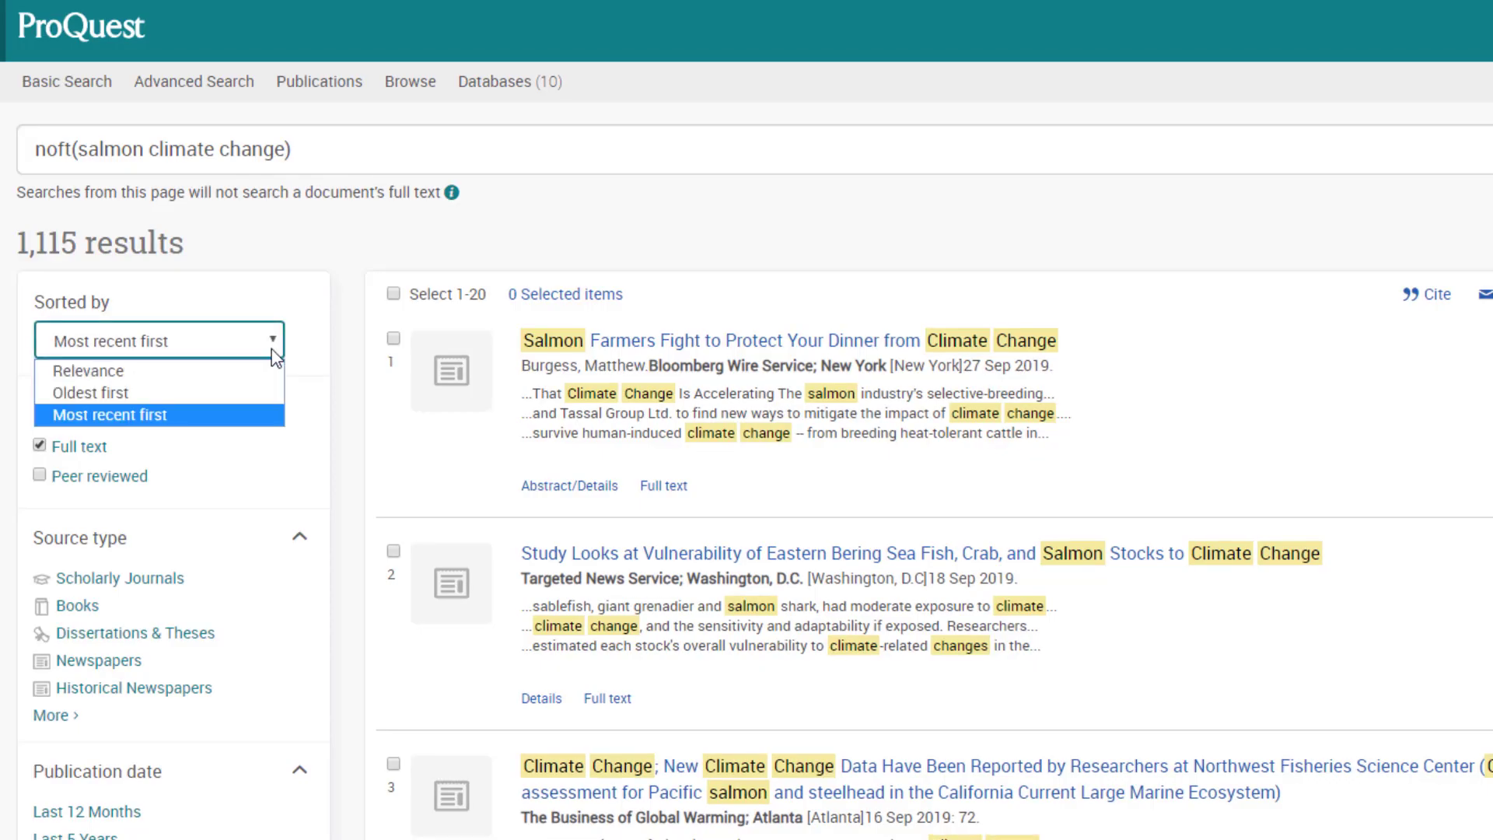
{"action": "left_click", "coordinate": [274, 378]}
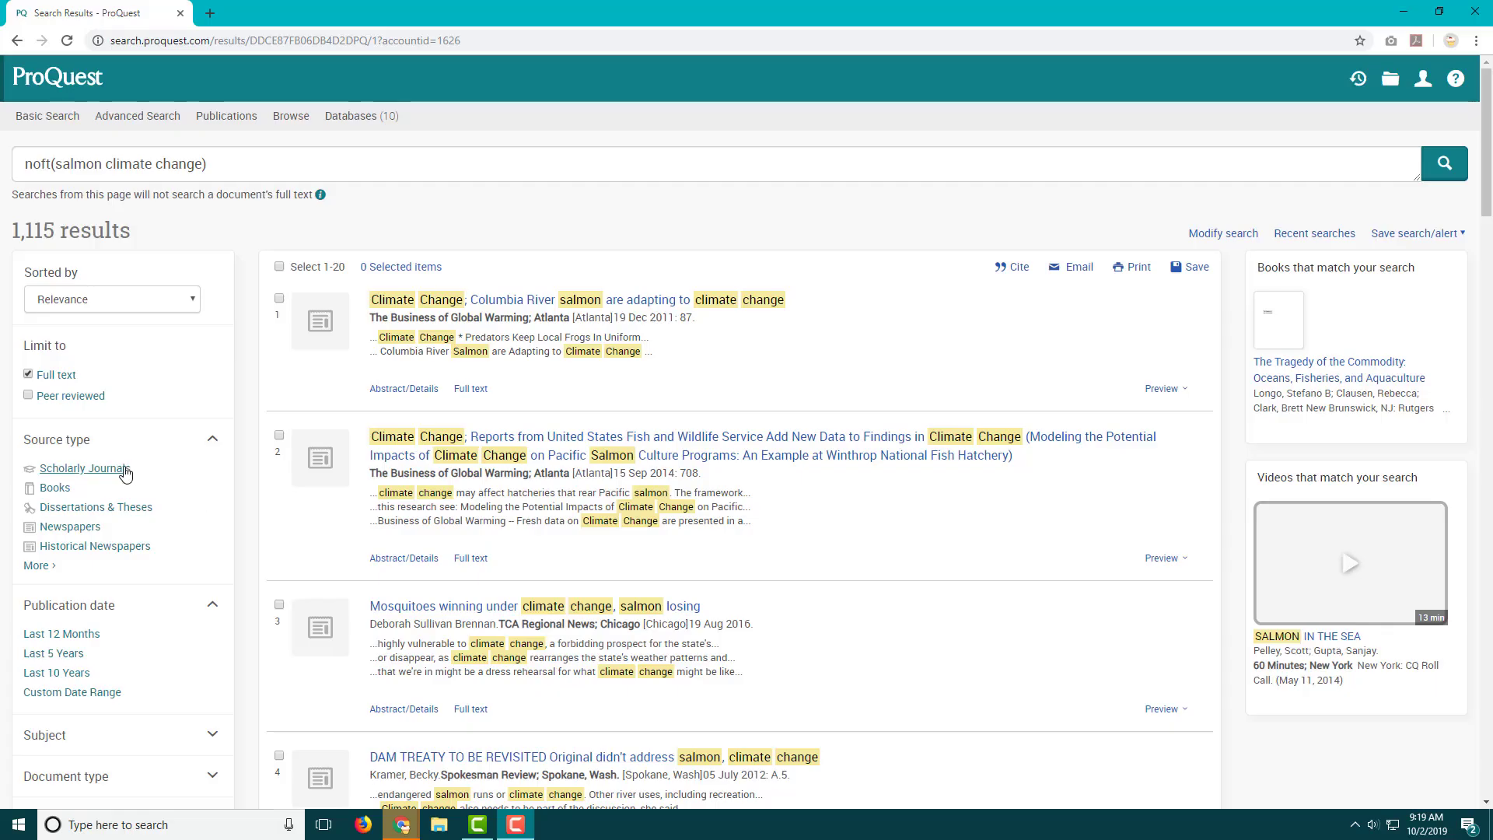
{"action": "left_click", "coordinate": [119, 471]}
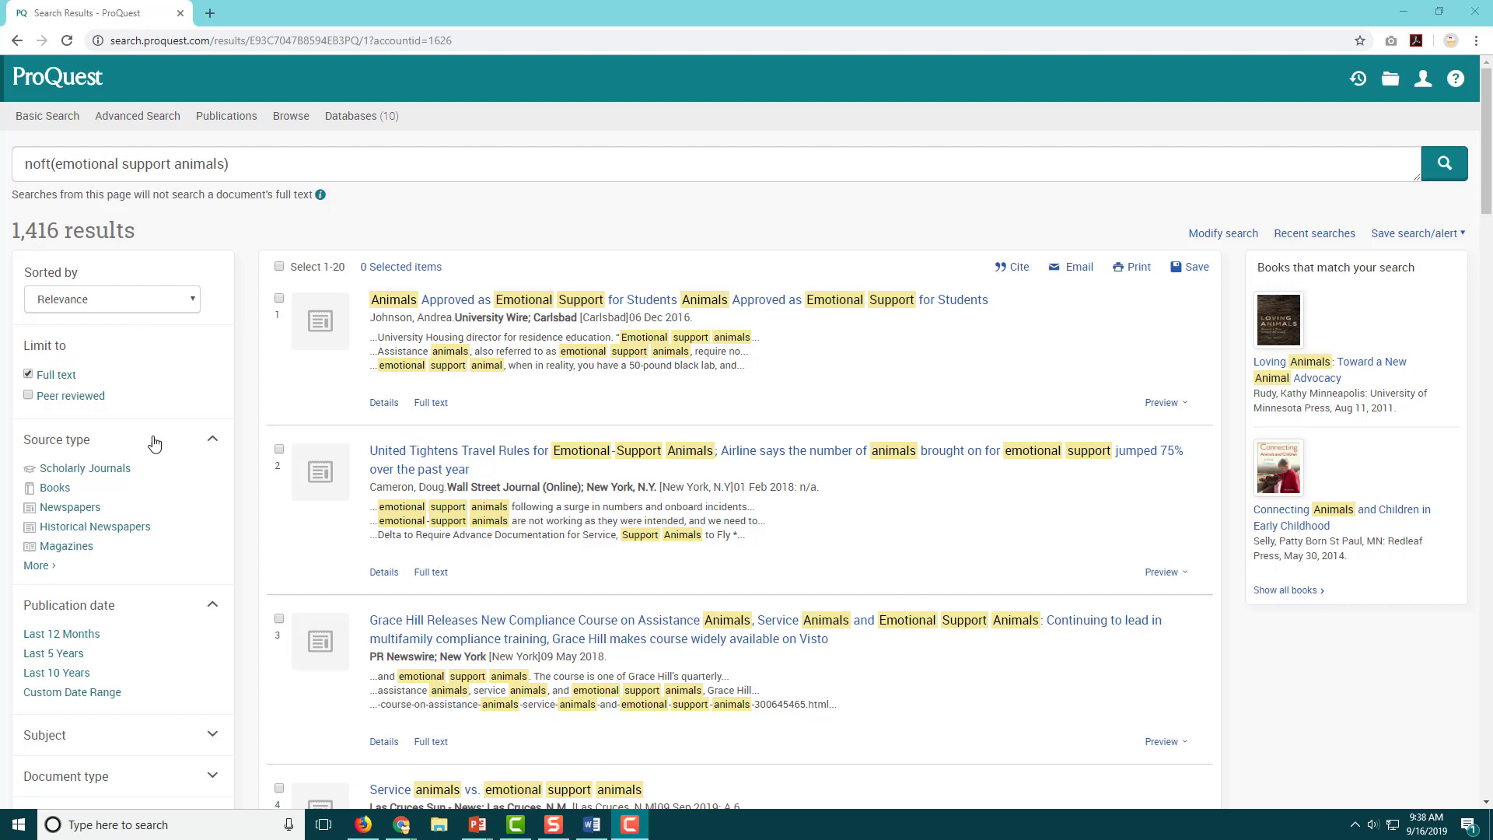
Filter the results to Newspapers published in the last 12 months.
{"action": "left_click", "coordinate": [91, 516]}
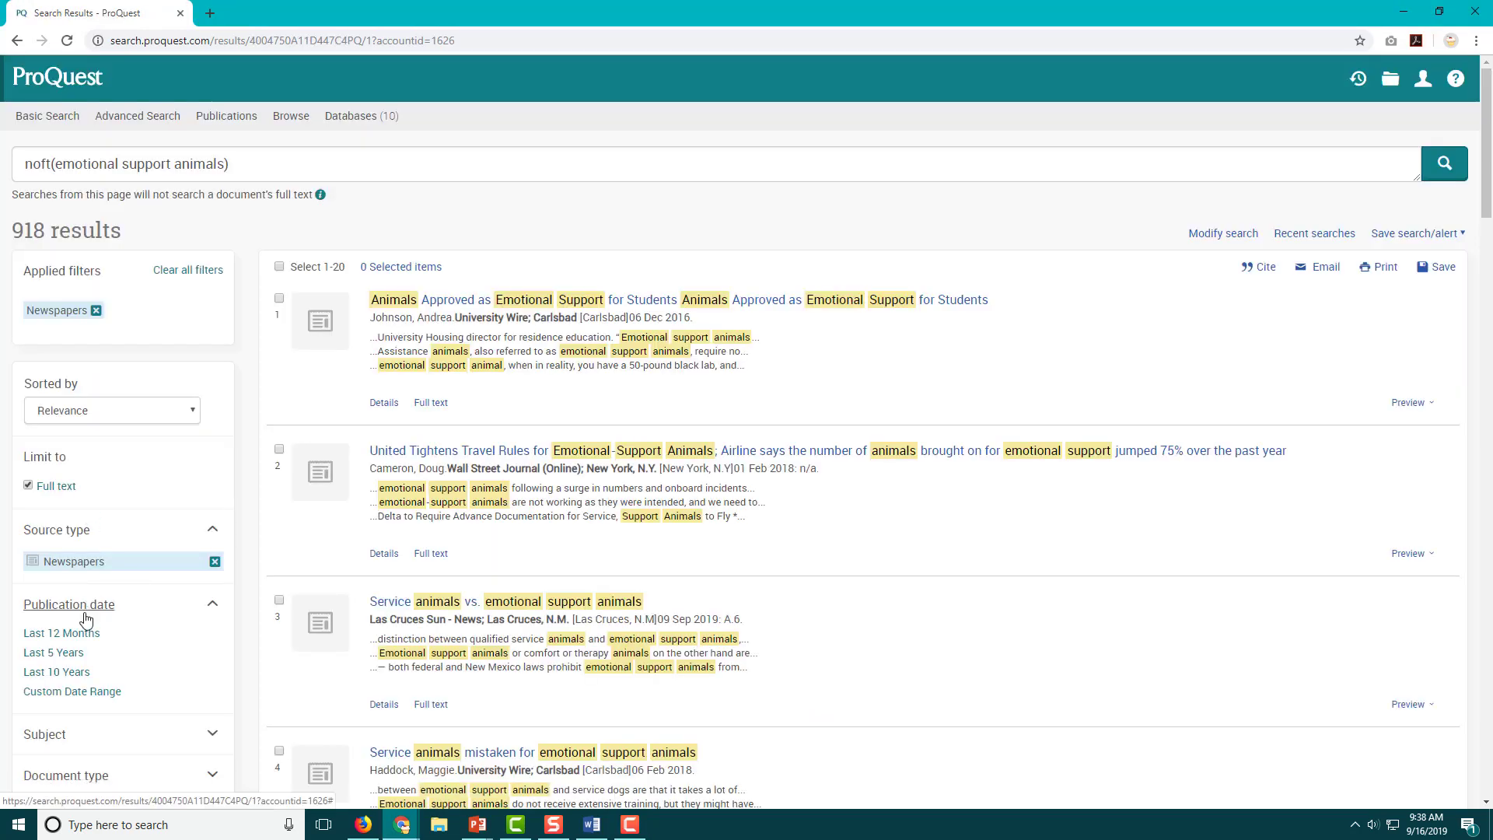
{"action": "left_click", "coordinate": [93, 656]}
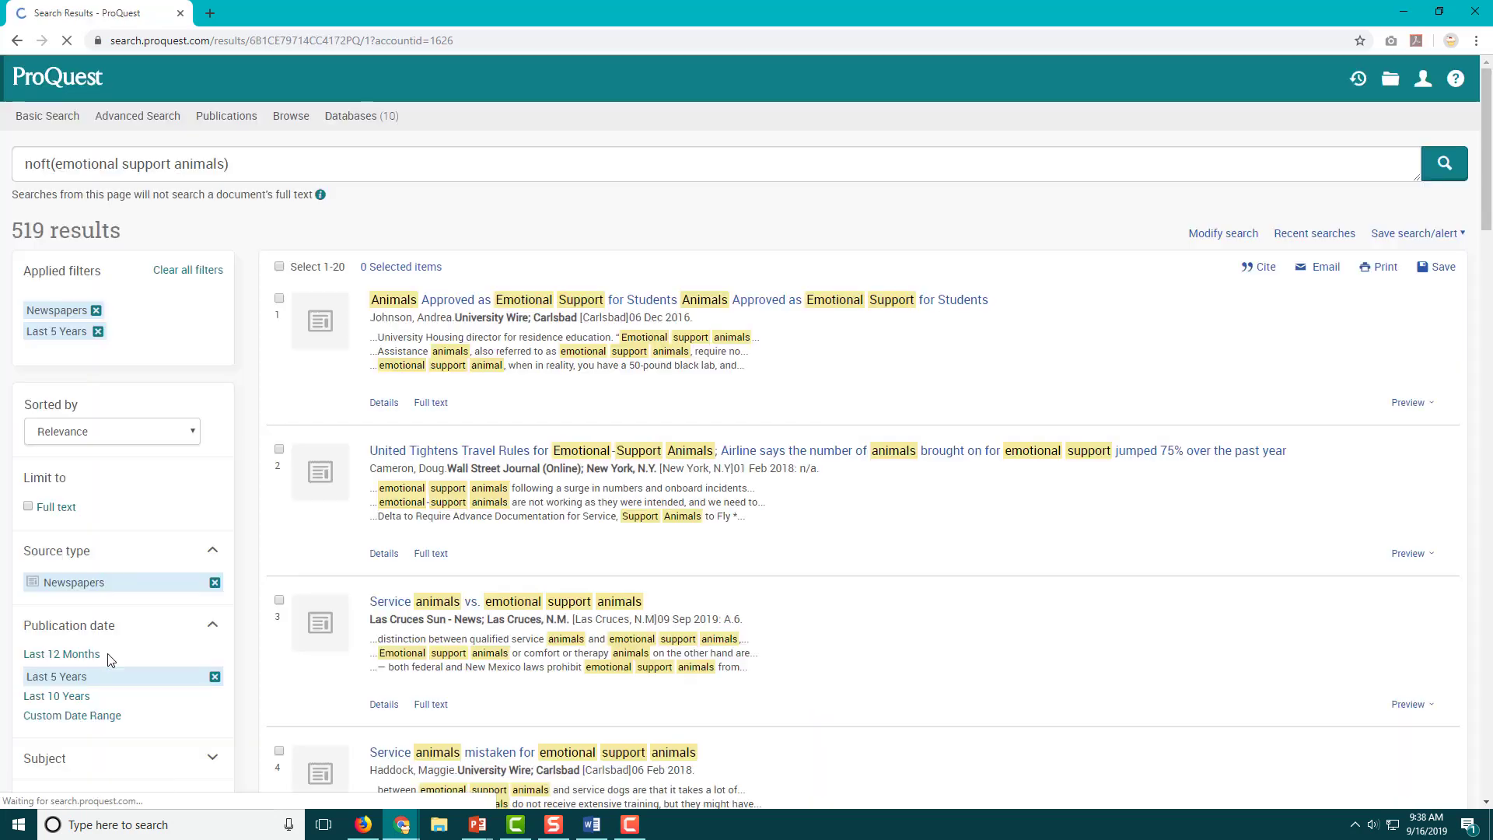
{"action": "key", "text": "F10"}
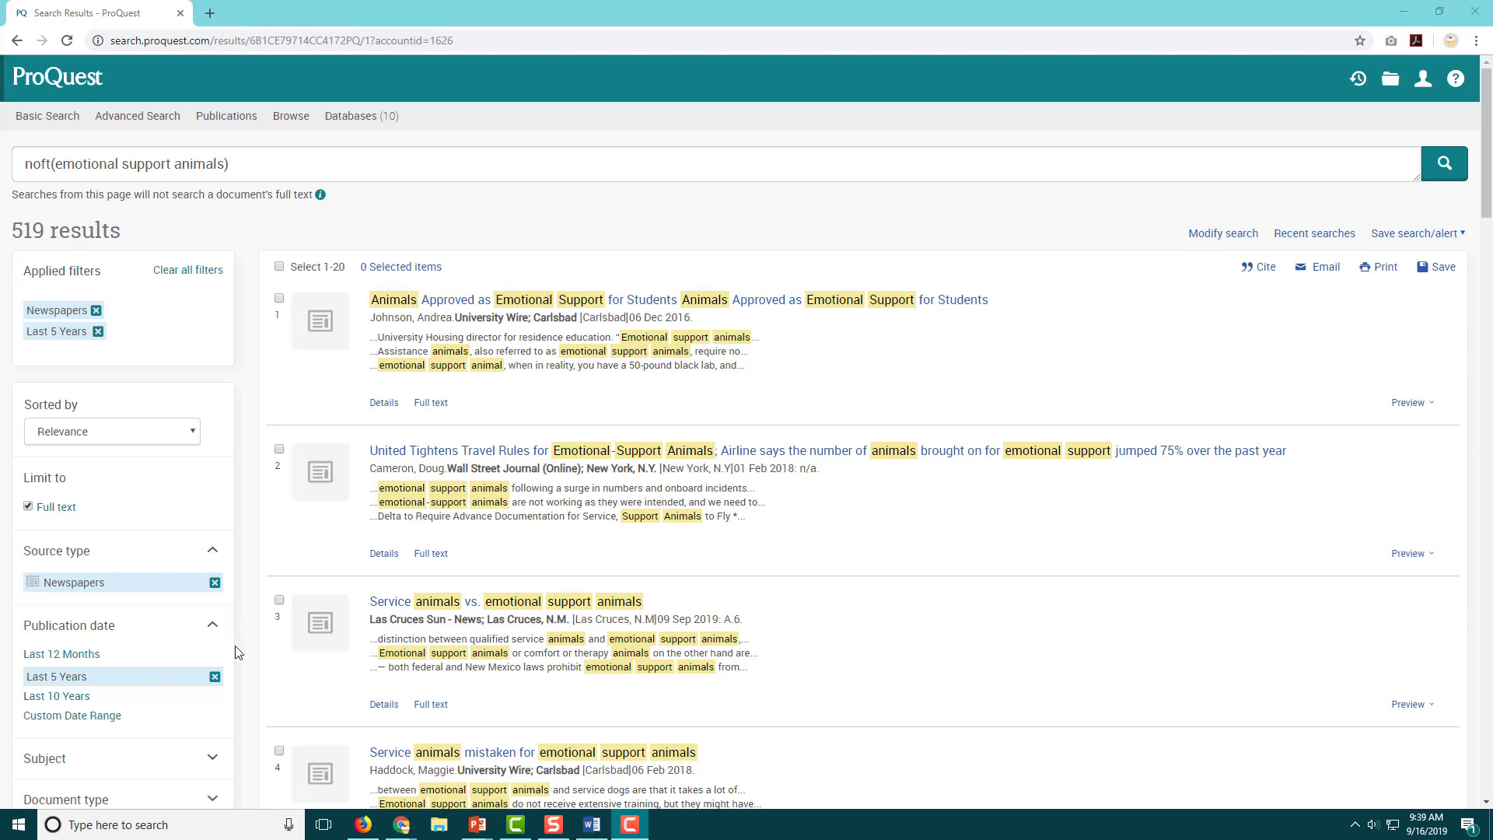
{"action": "left_click", "coordinate": [88, 660]}
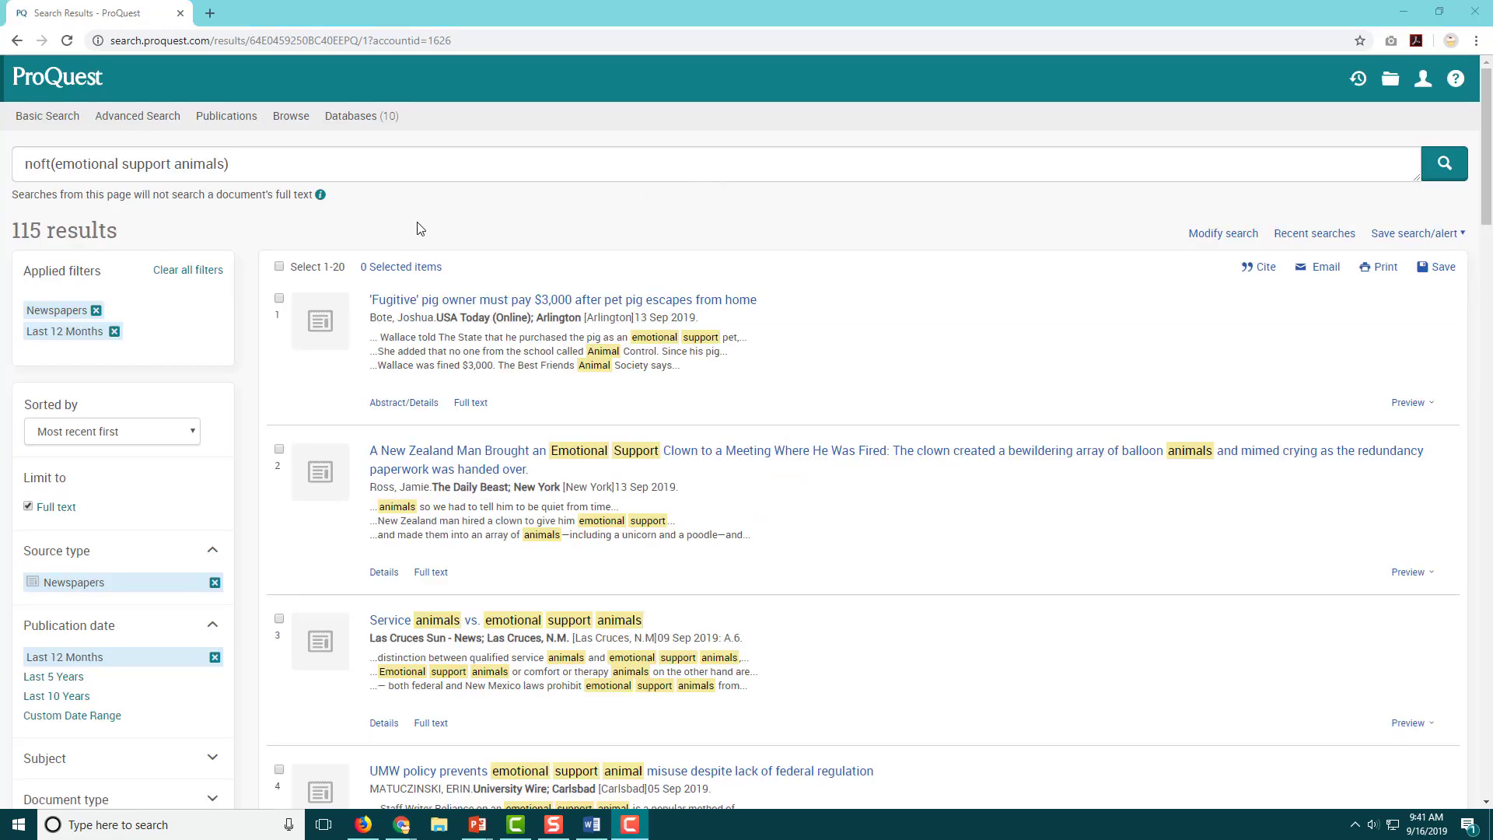
Scroll down to result 17, USA Today's article on DOT guidance for emotional support animals.
{"action": "scroll", "coordinate": [891, 274], "scroll_direction": "down", "scroll_amount": 2}
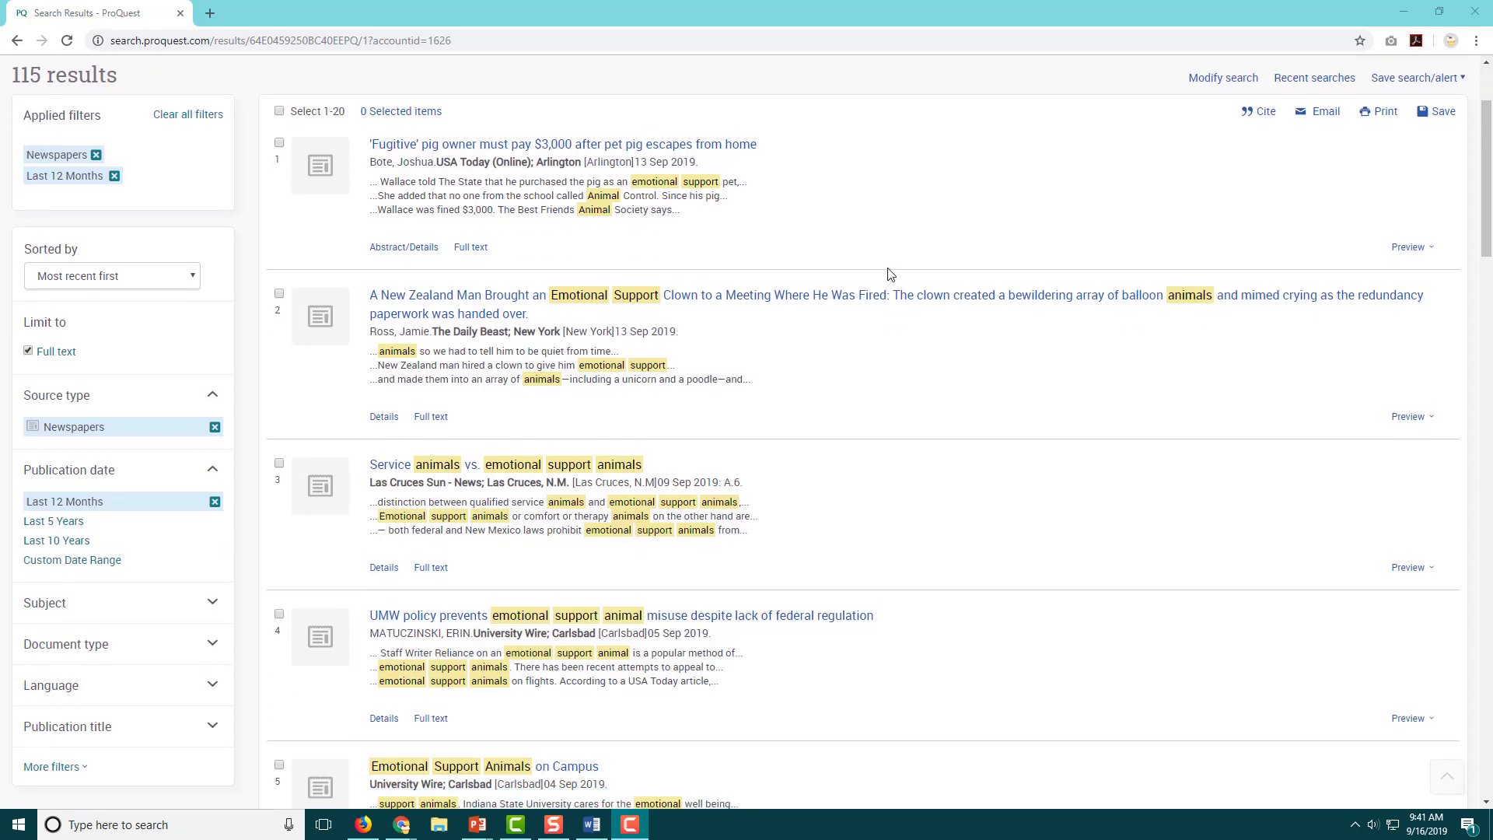
{"action": "scroll", "coordinate": [890, 273], "scroll_direction": "down", "scroll_amount": 8}
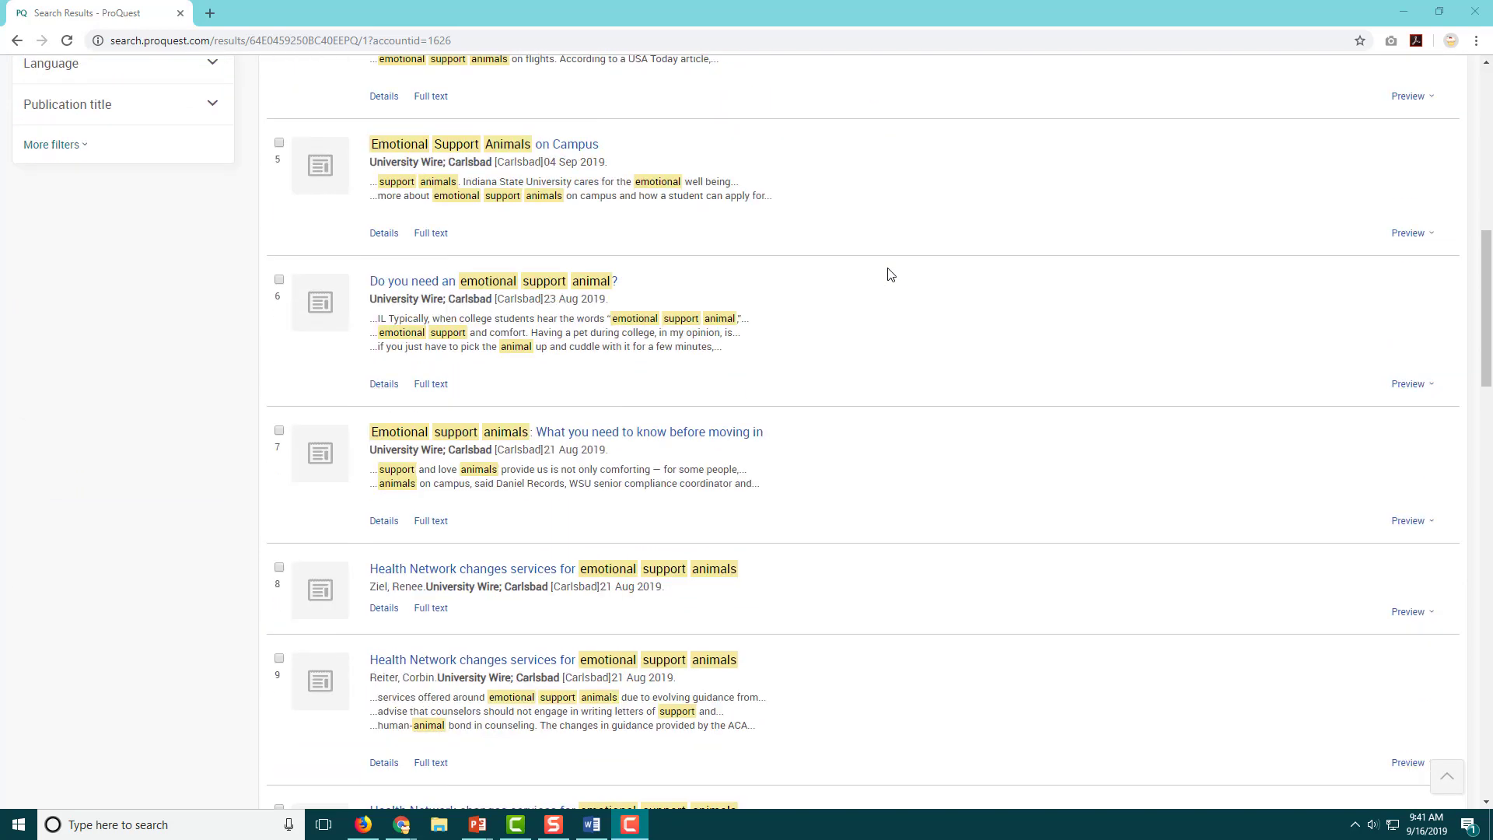
{"action": "scroll", "coordinate": [890, 273], "scroll_direction": "down", "scroll_amount": 7}
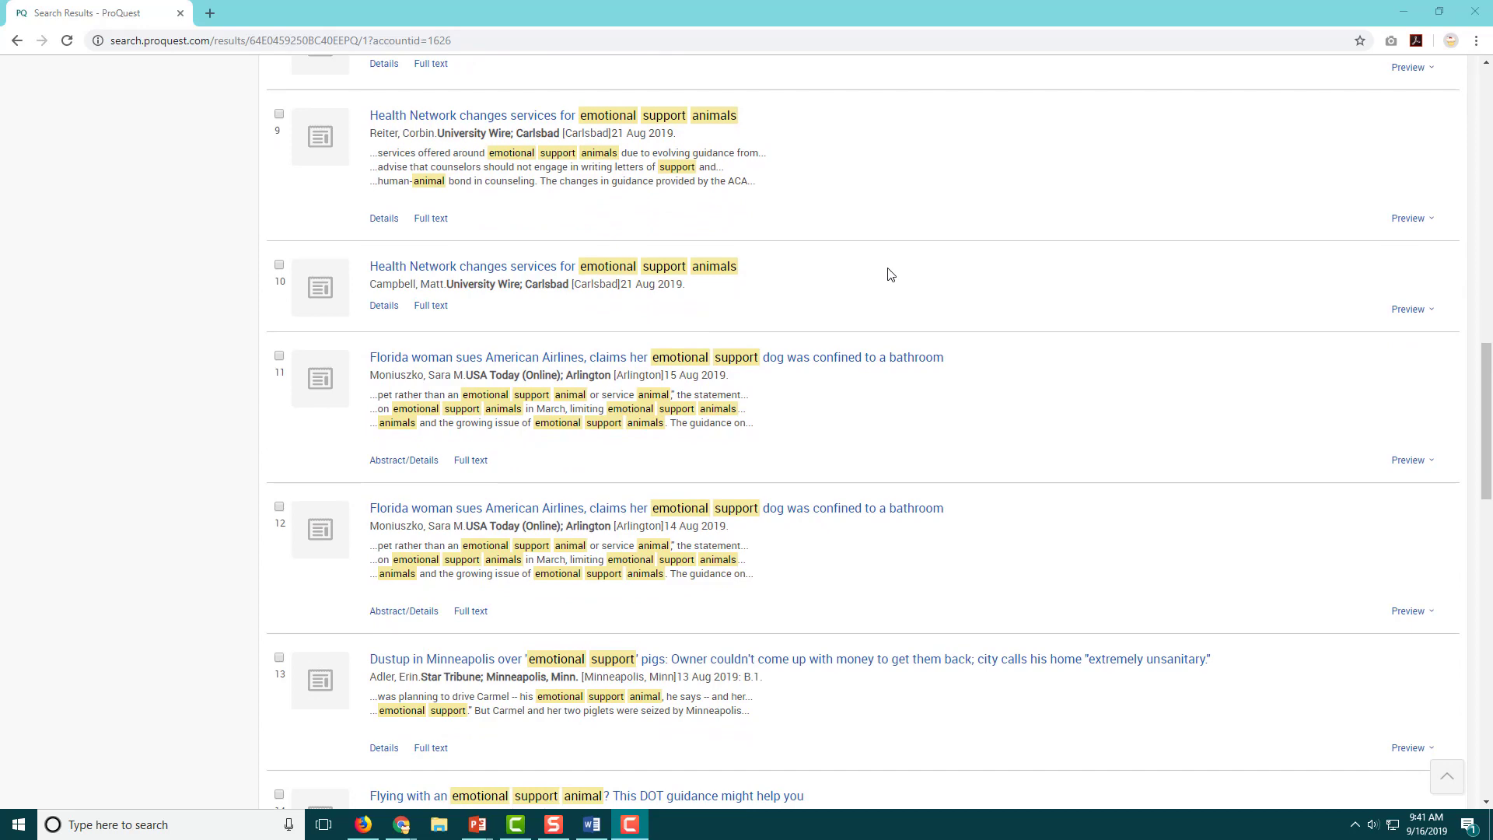
{"action": "scroll", "coordinate": [890, 274], "scroll_direction": "down", "scroll_amount": 9}
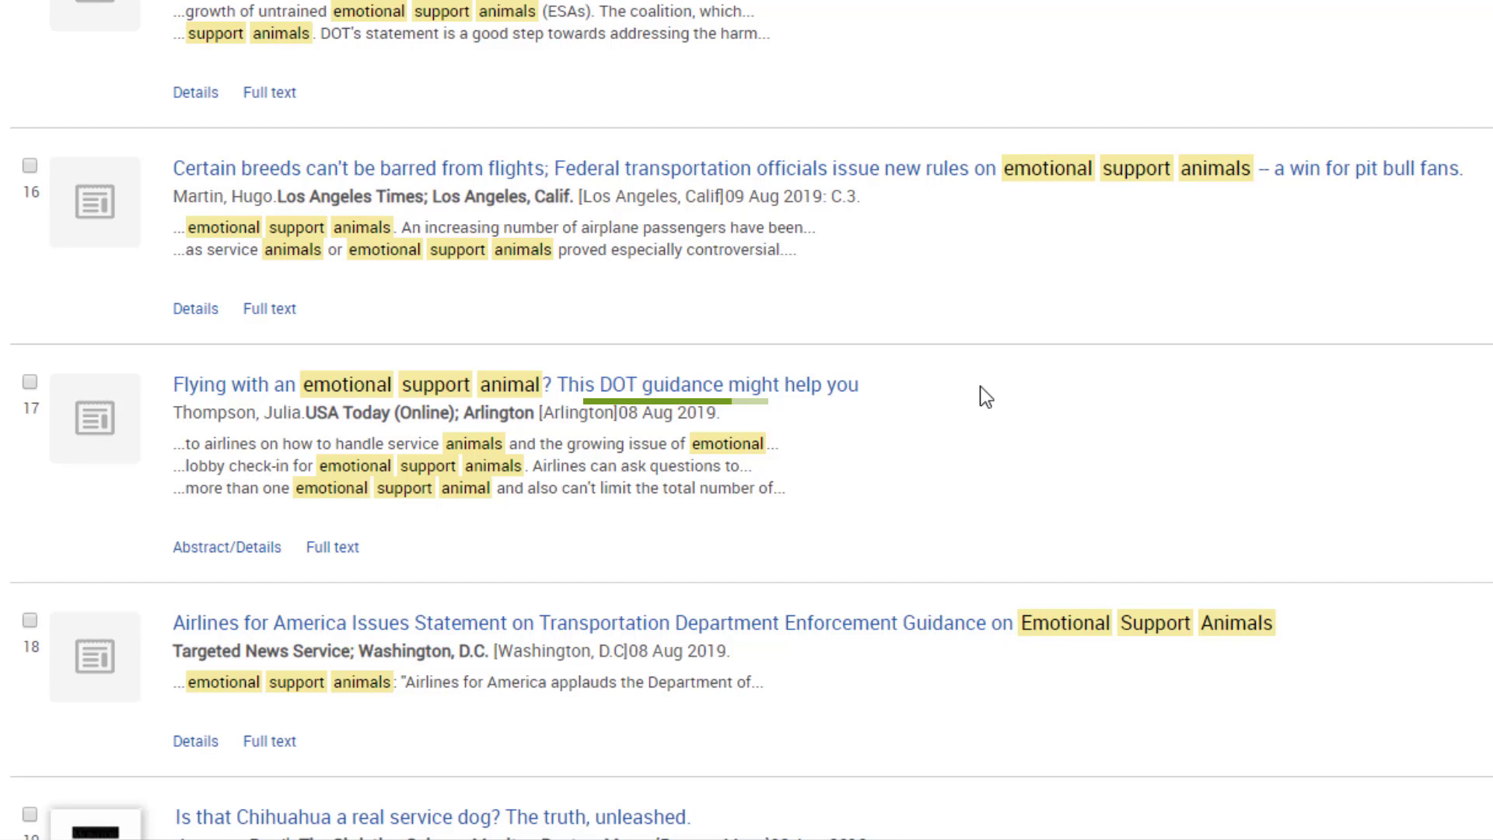
Open the USA Today article on DOT emotional support animal guidance and download it as a PDF.
{"action": "left_click", "coordinate": [703, 389]}
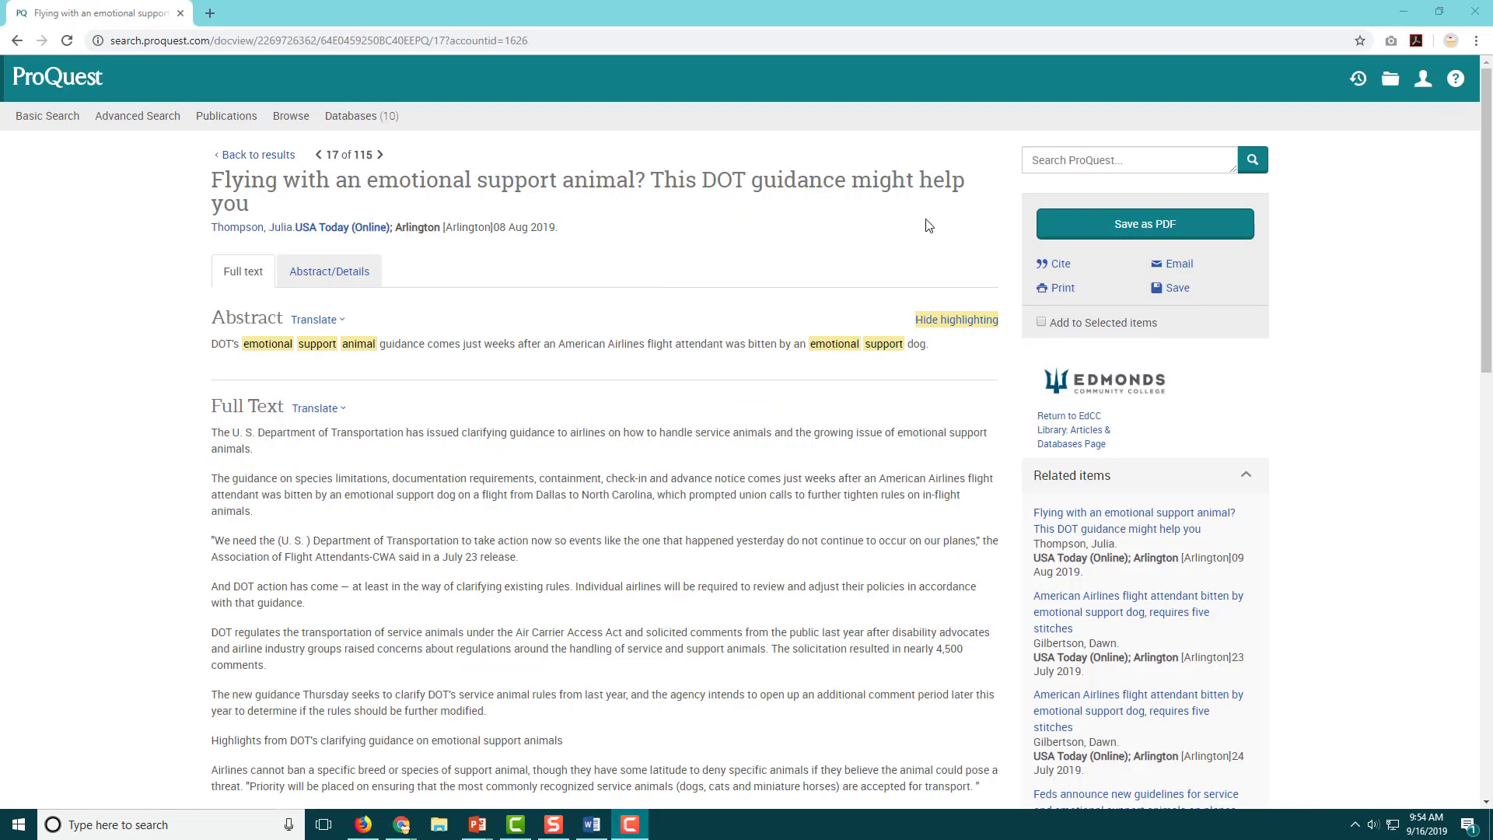
{"action": "scroll", "coordinate": [937, 272], "scroll_direction": "down", "scroll_amount": 20}
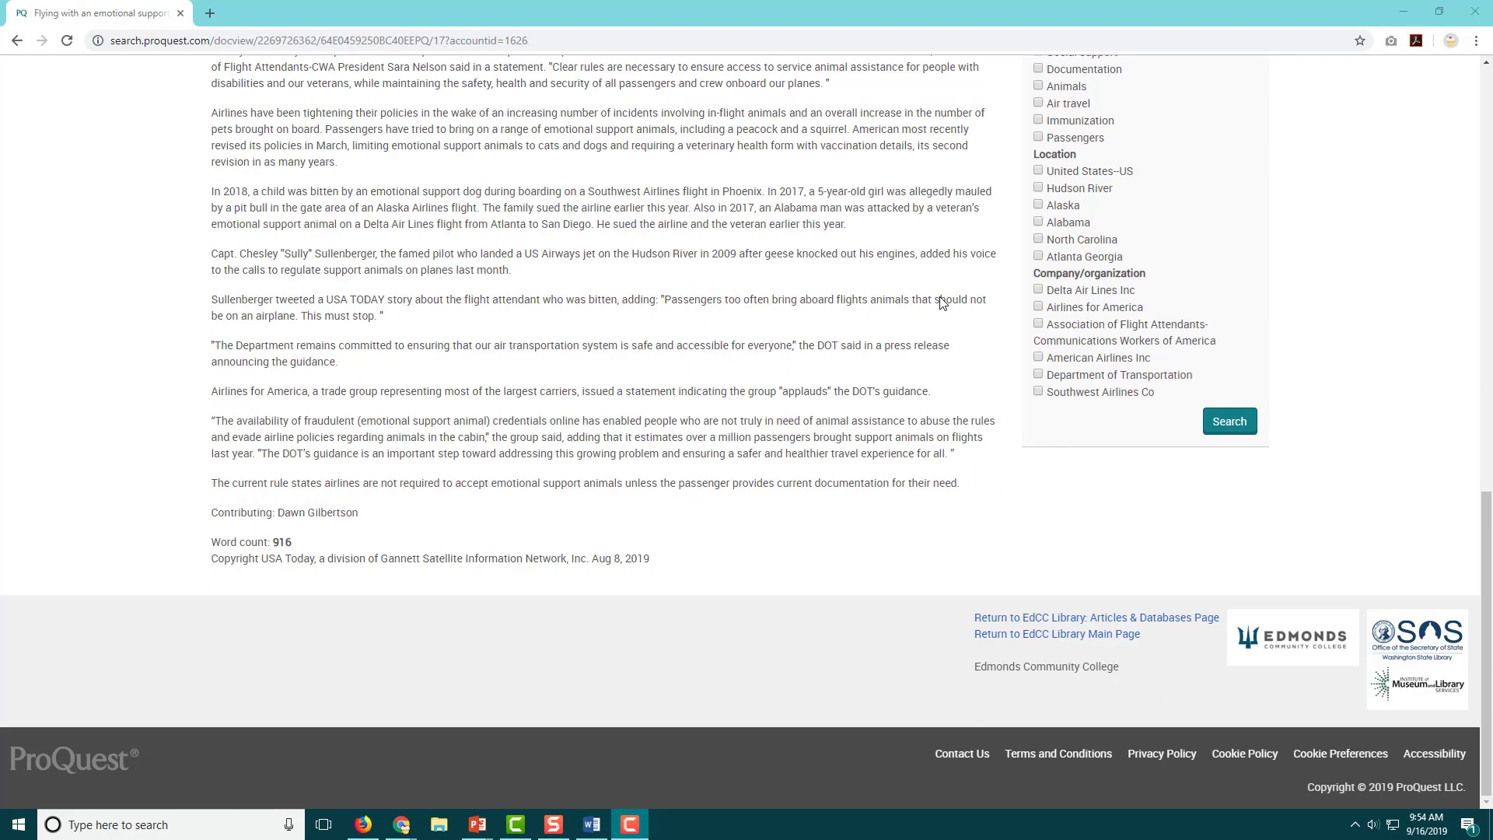
{"action": "scroll", "coordinate": [941, 302], "scroll_direction": "up", "scroll_amount": 20}
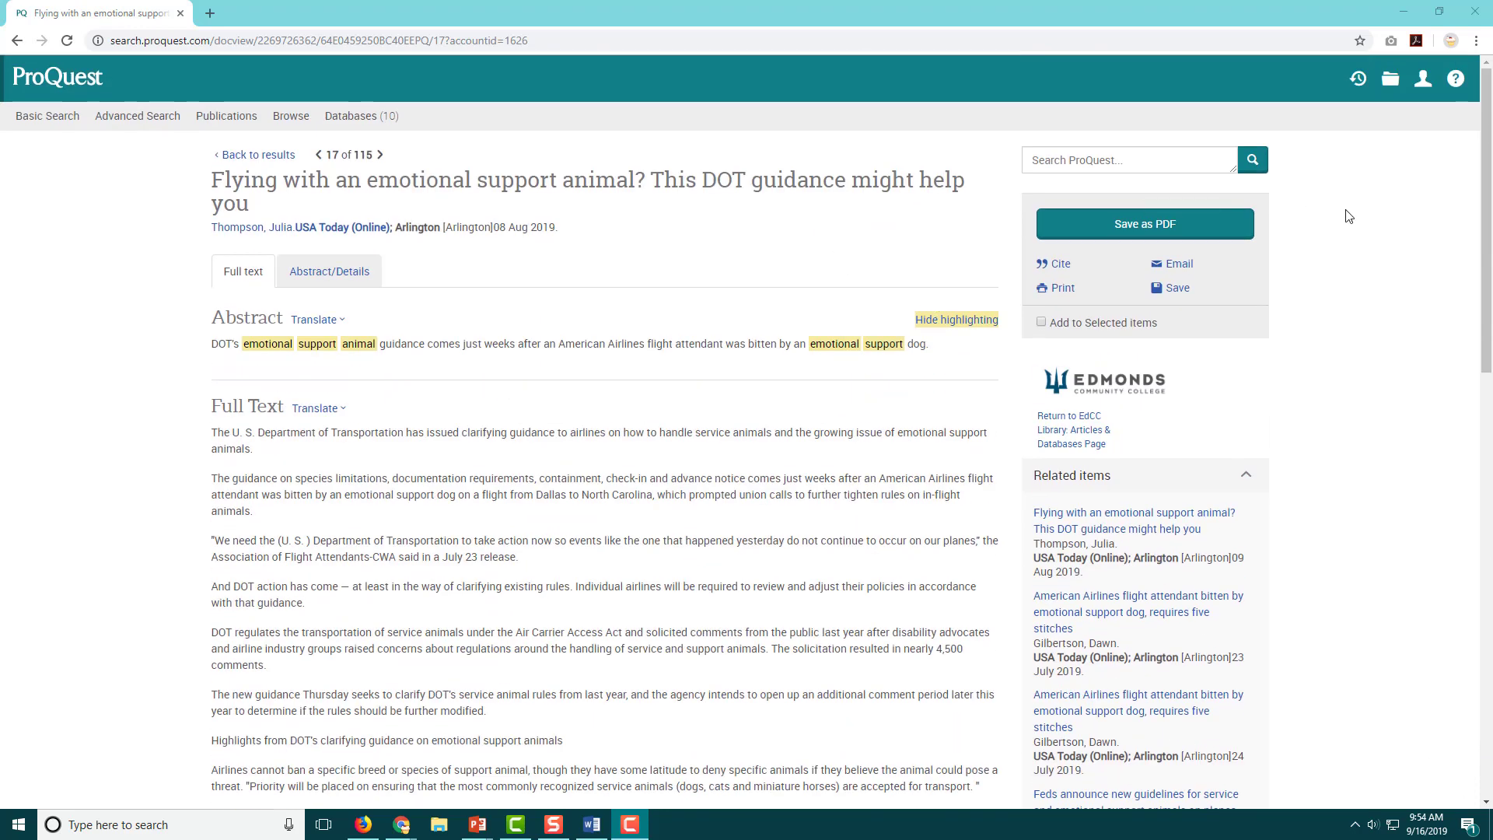
{"action": "left_click", "coordinate": [1214, 234]}
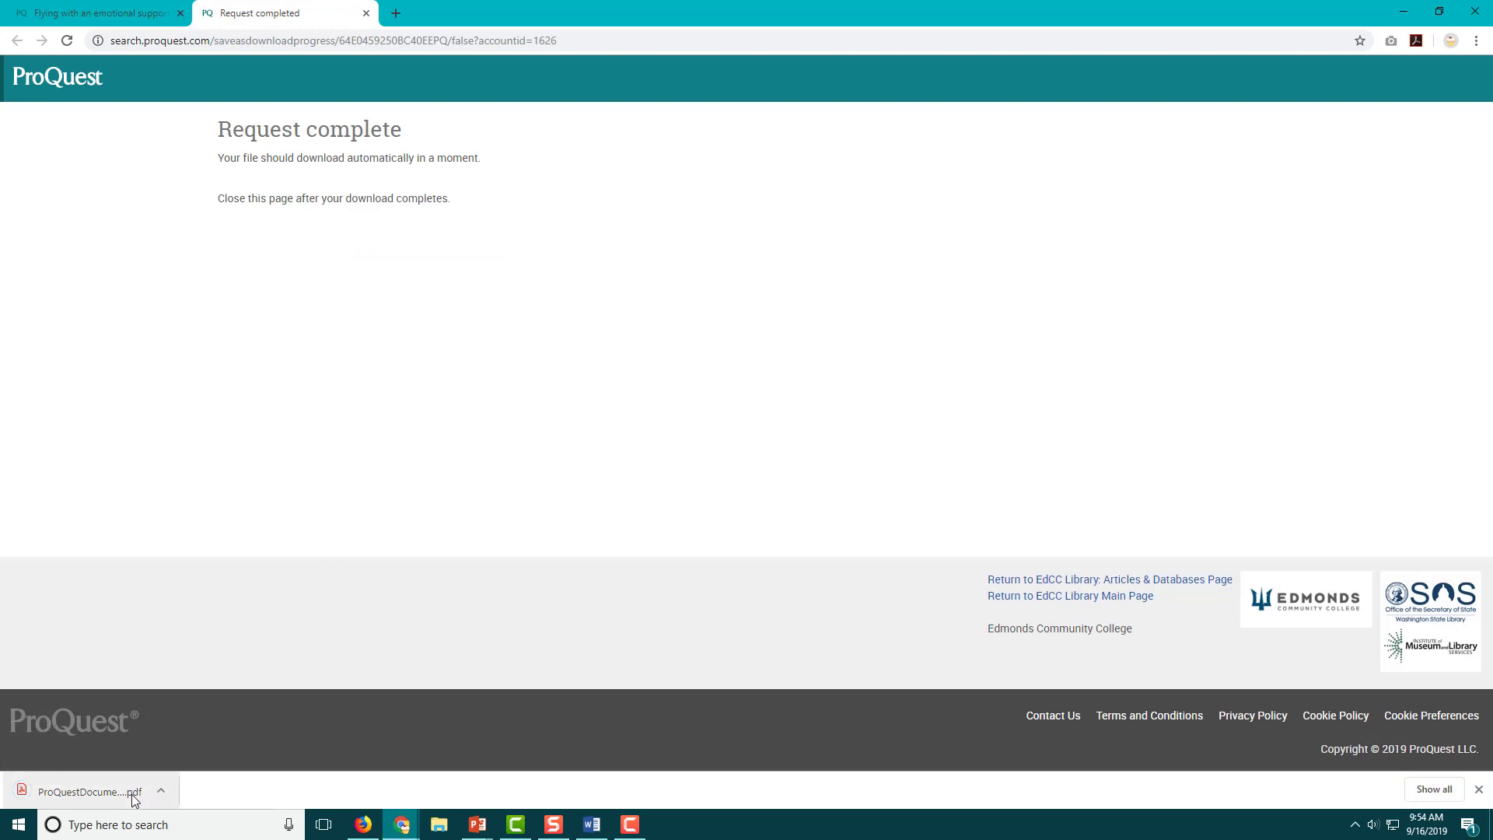
Locate the downloaded ProQuest PDF in Big Question Sources and rename it 'USA Today article'.
{"action": "left_click", "coordinate": [161, 792]}
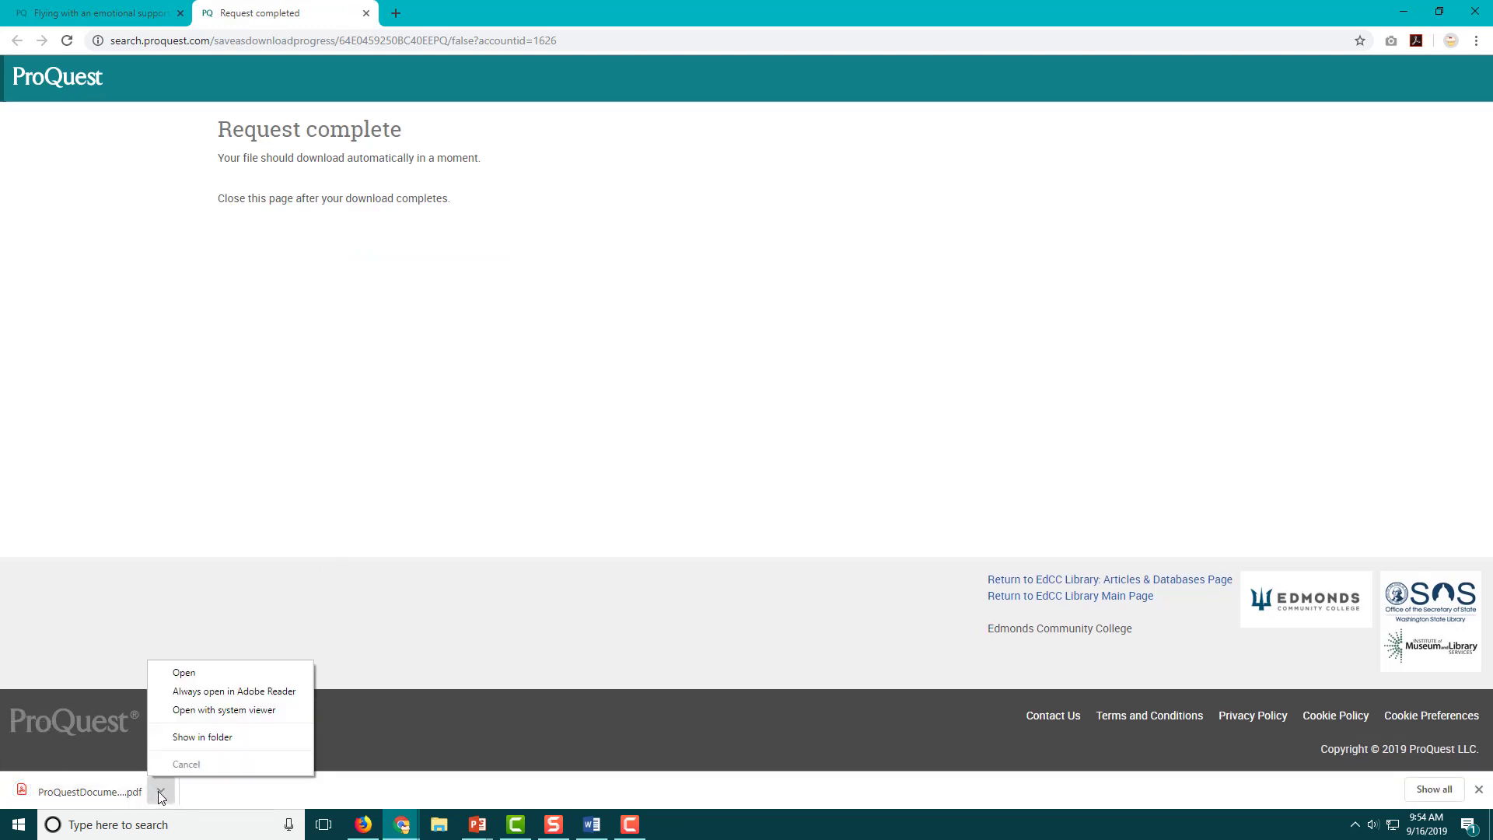
{"action": "left_click", "coordinate": [222, 744]}
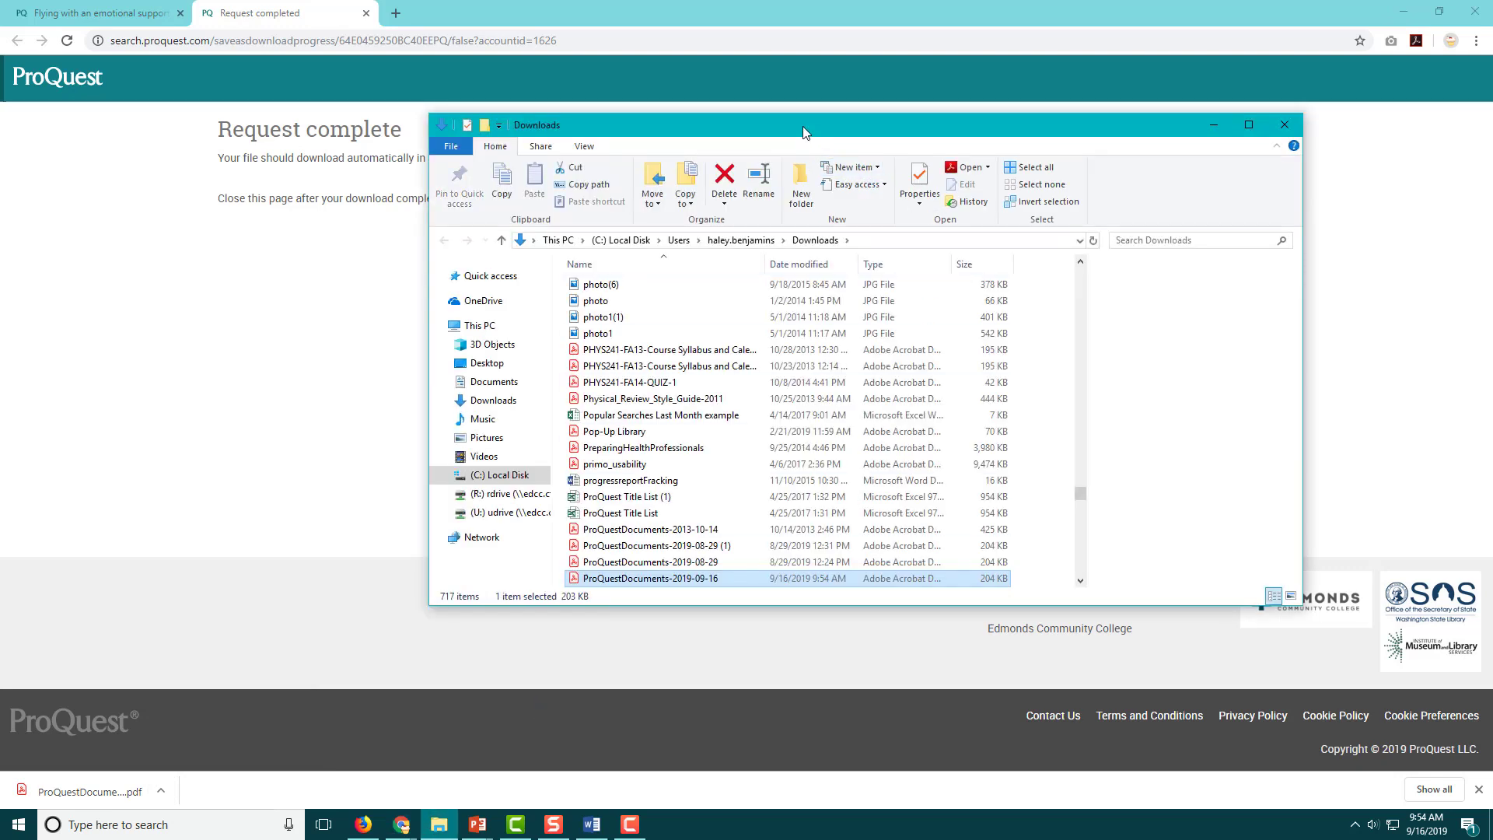
{"action": "right_click", "coordinate": [691, 578]}
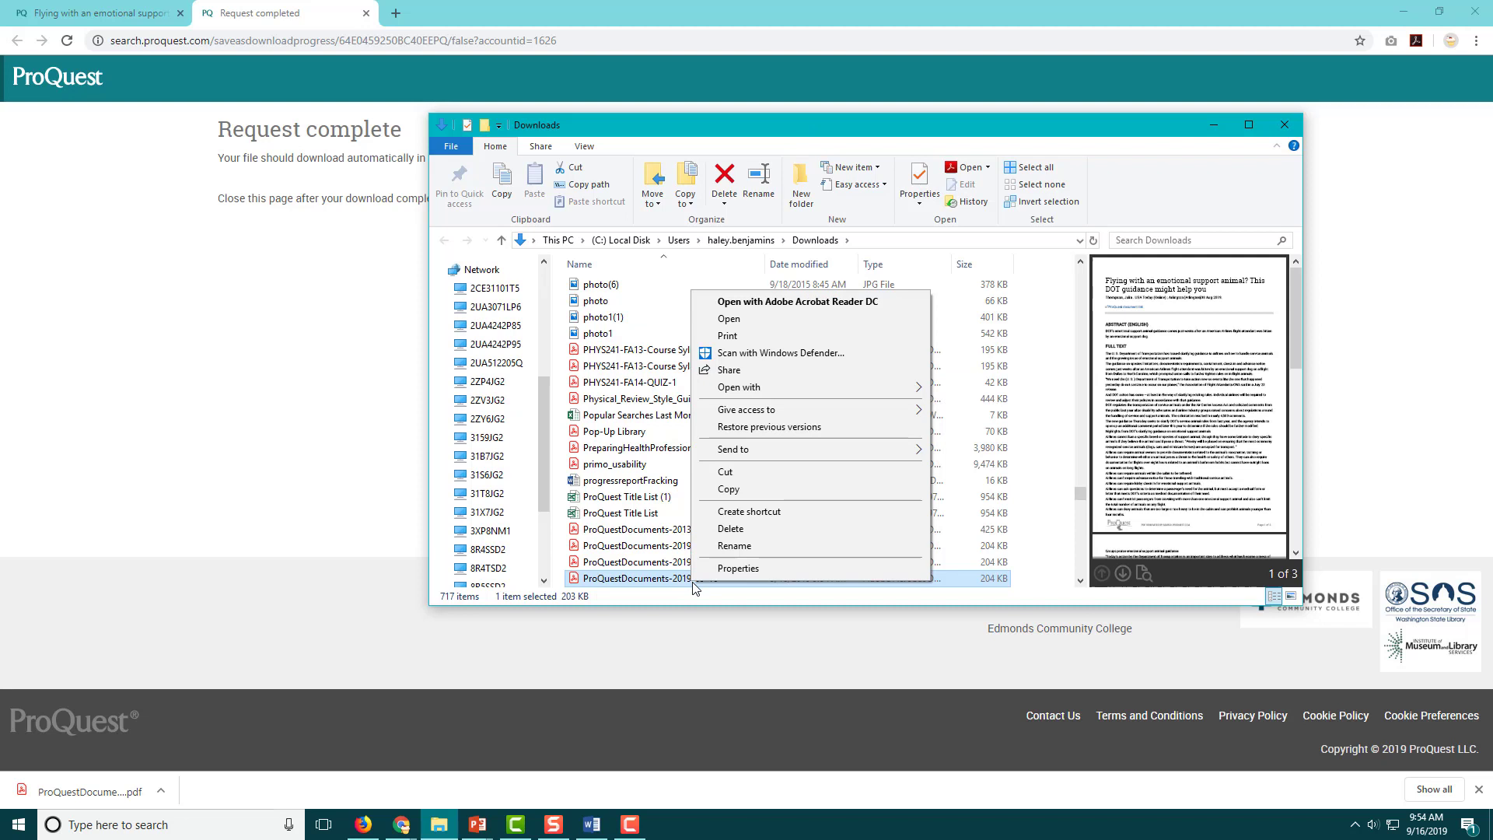
{"action": "left_click", "coordinate": [896, 542]}
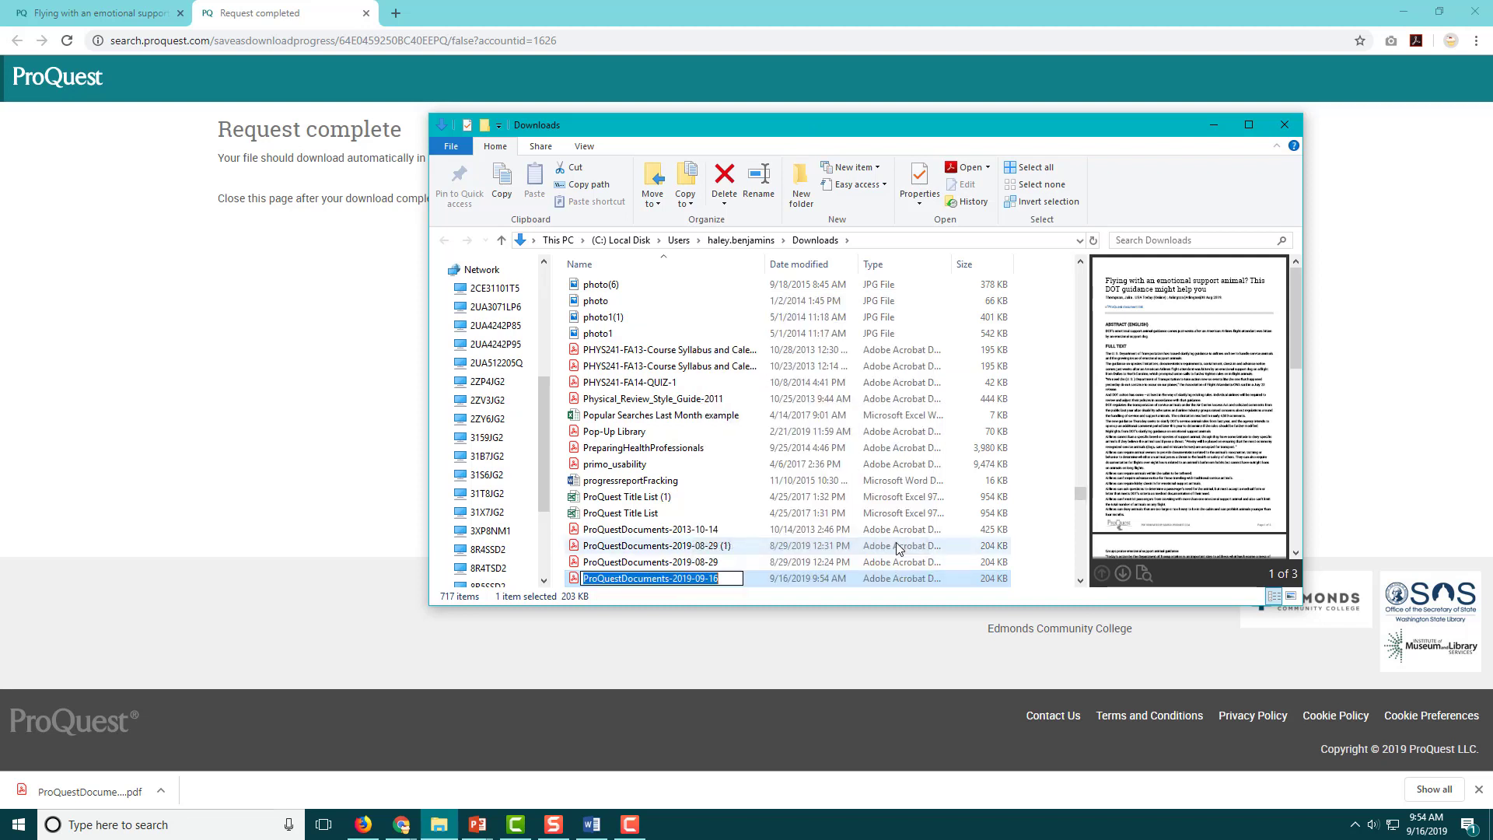
{"action": "type", "text": "USA Today article"}
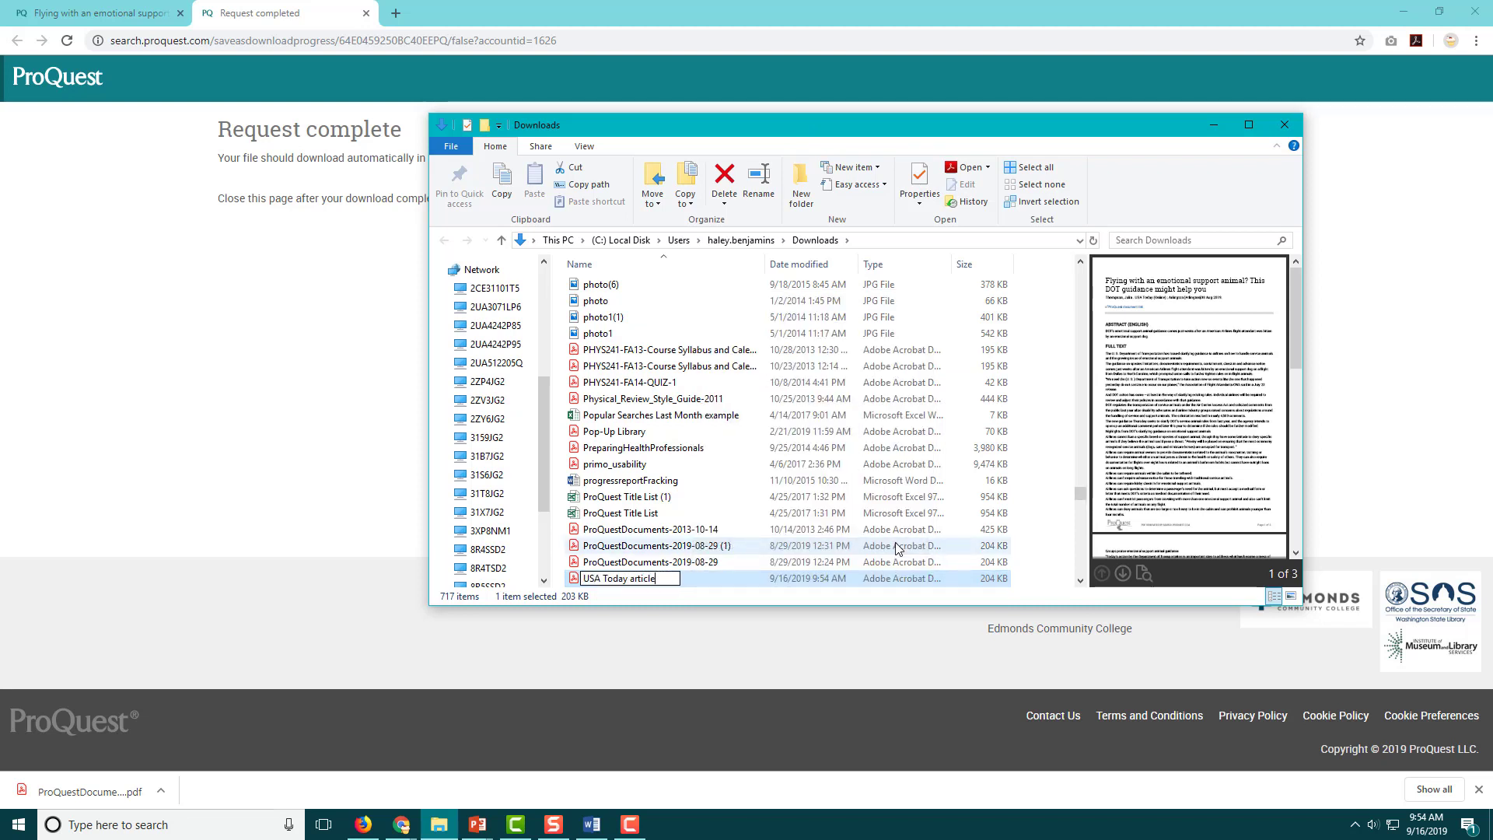
{"action": "key", "text": "Return"}
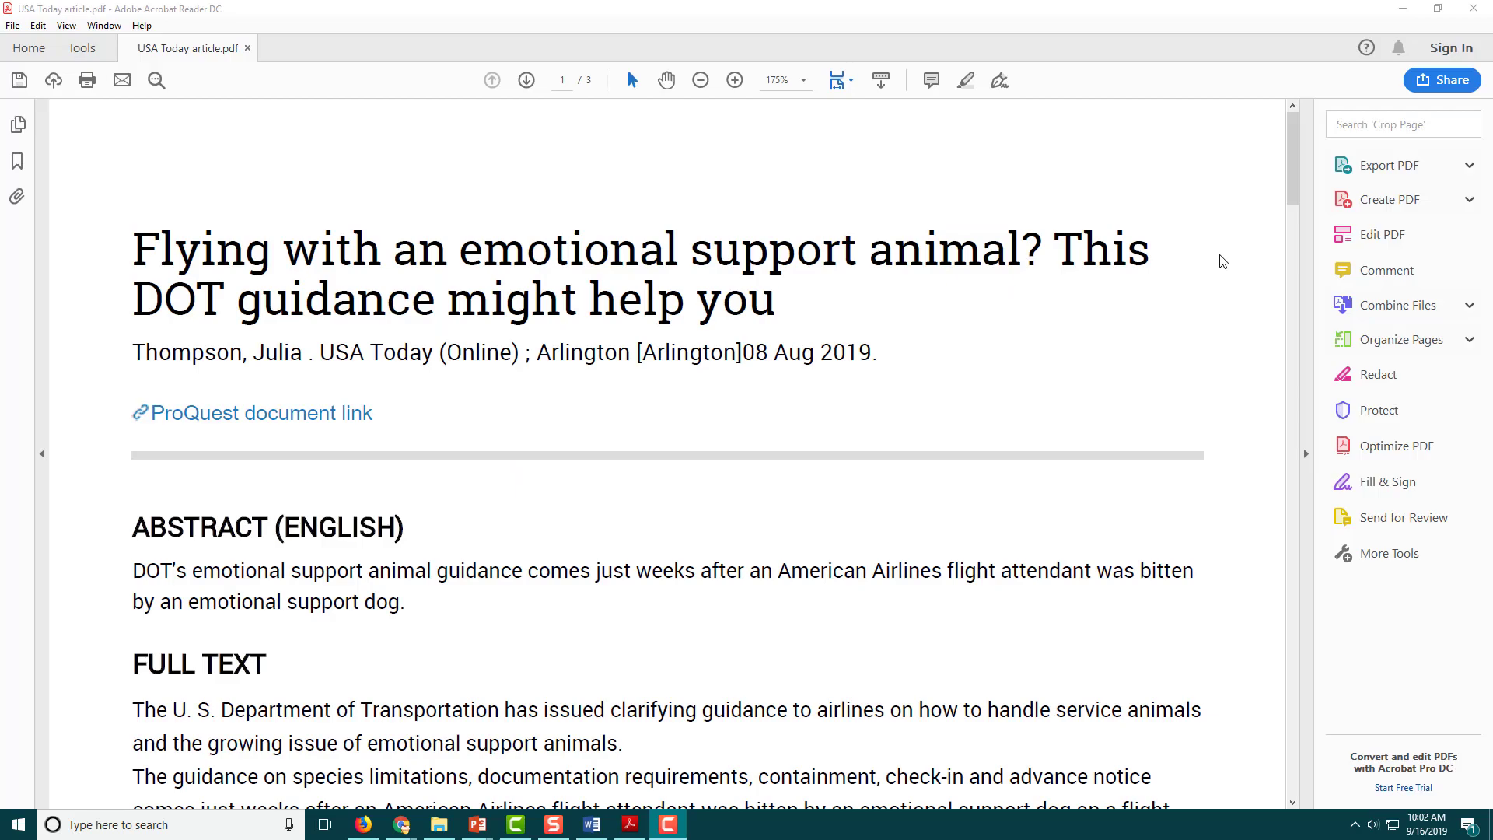
Scroll the USA Today article PDF to page 3 of 3, showing its publication details.
{"action": "scroll", "coordinate": [1224, 261], "scroll_direction": "down", "scroll_amount": 1}
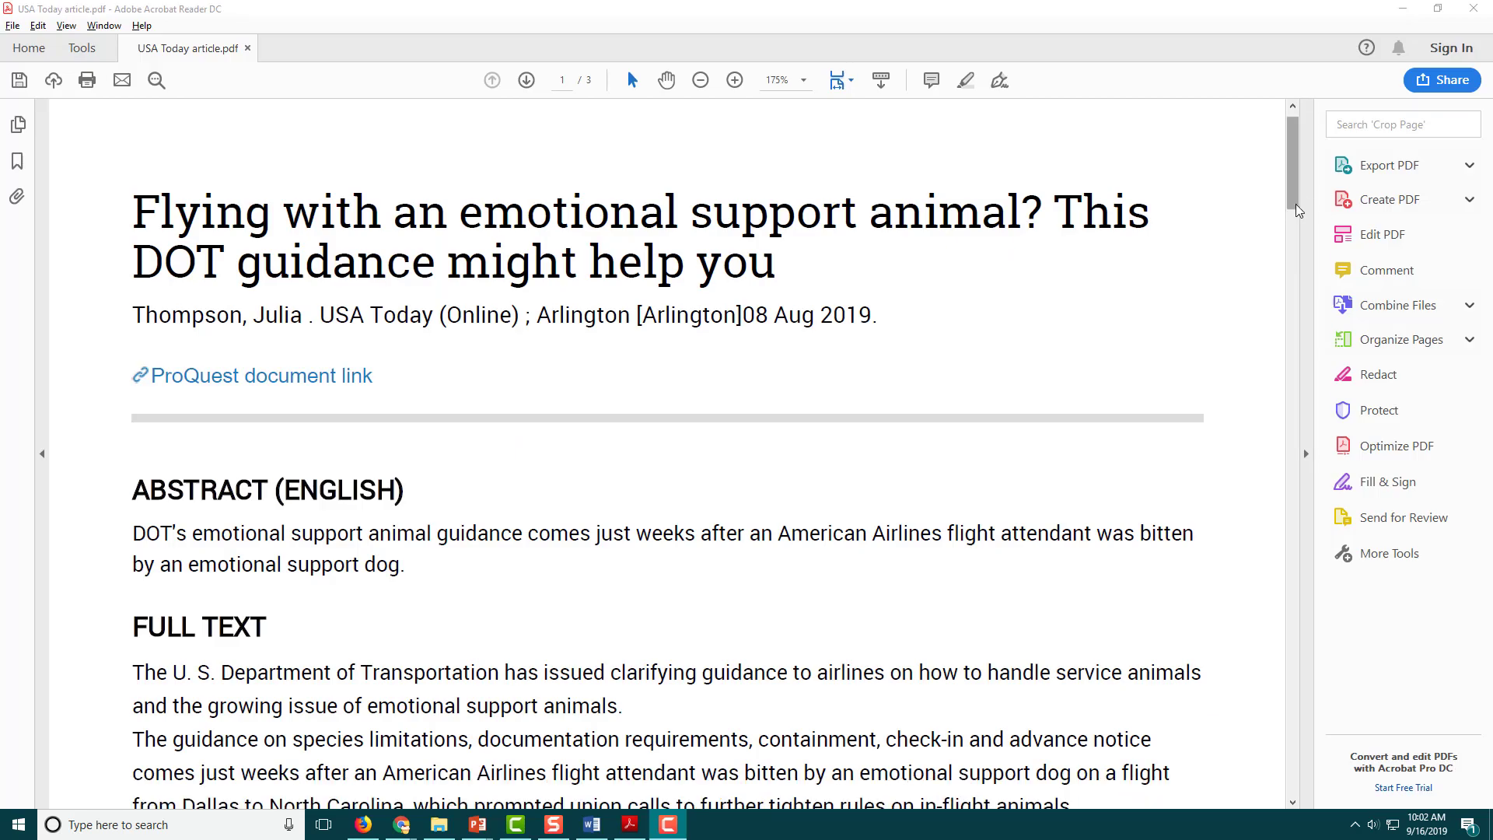
{"action": "left_click_drag", "start_coordinate": [1285, 194], "coordinate": [1263, 713]}
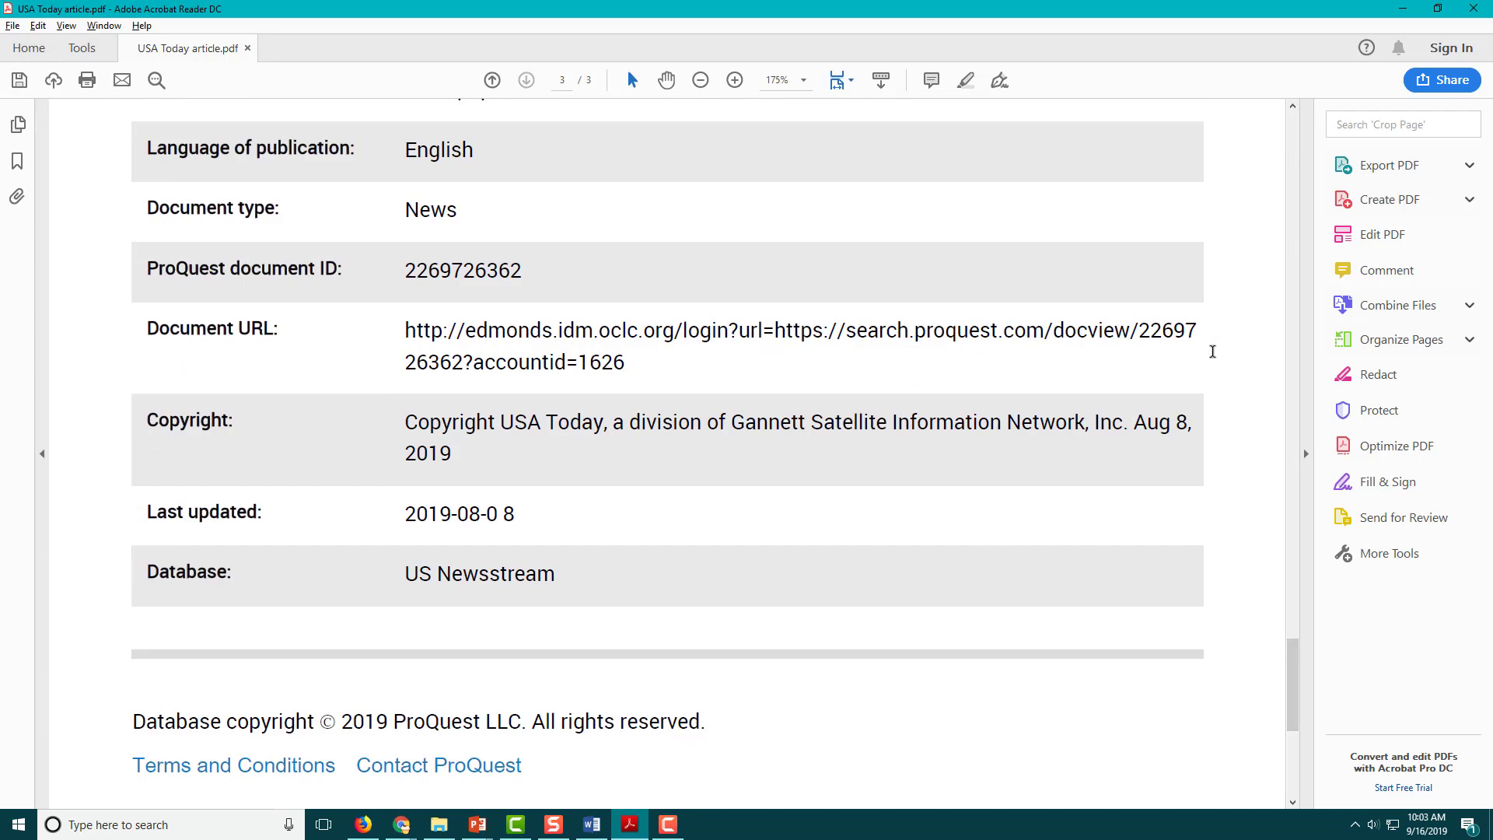